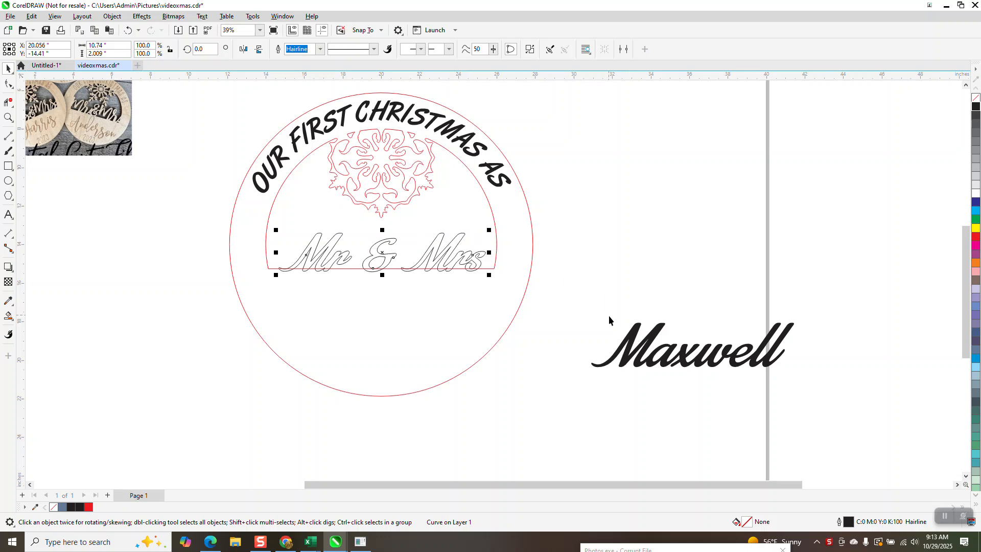
# Try to place the surname text on the circular ornament and undo the move.
pyautogui.moveTo(652, 347); pyautogui.dragTo(323, 308)
pyautogui.hotkey('ctrl', 'z')
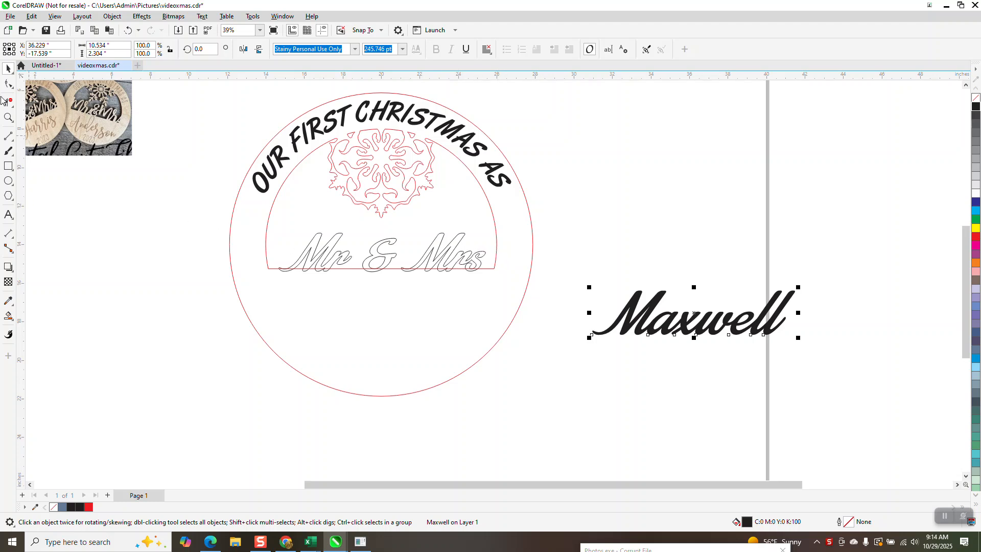
pyautogui.click(8, 118)
pyautogui.moveTo(225, 132); pyautogui.dragTo(548, 369)
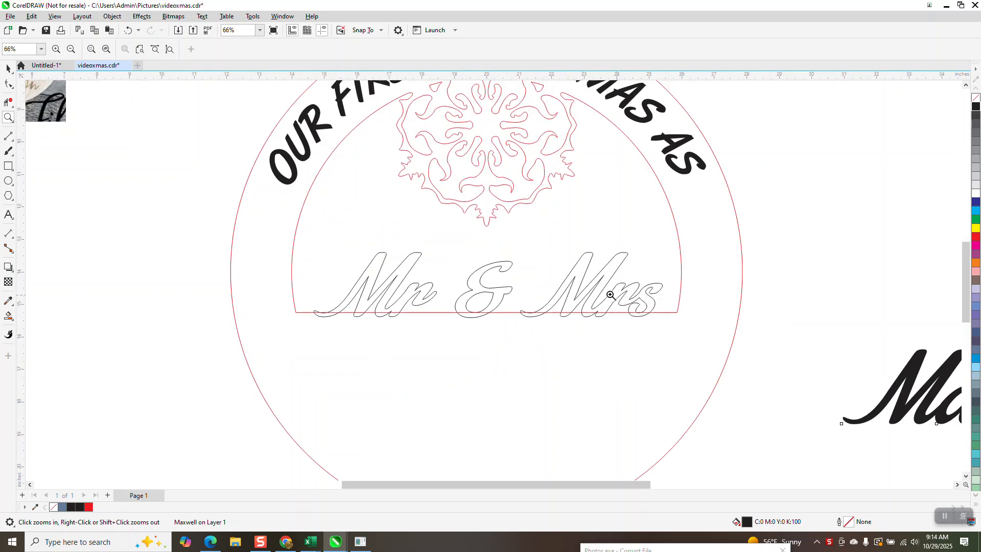
pyautogui.scroll(-2, 174, 138)
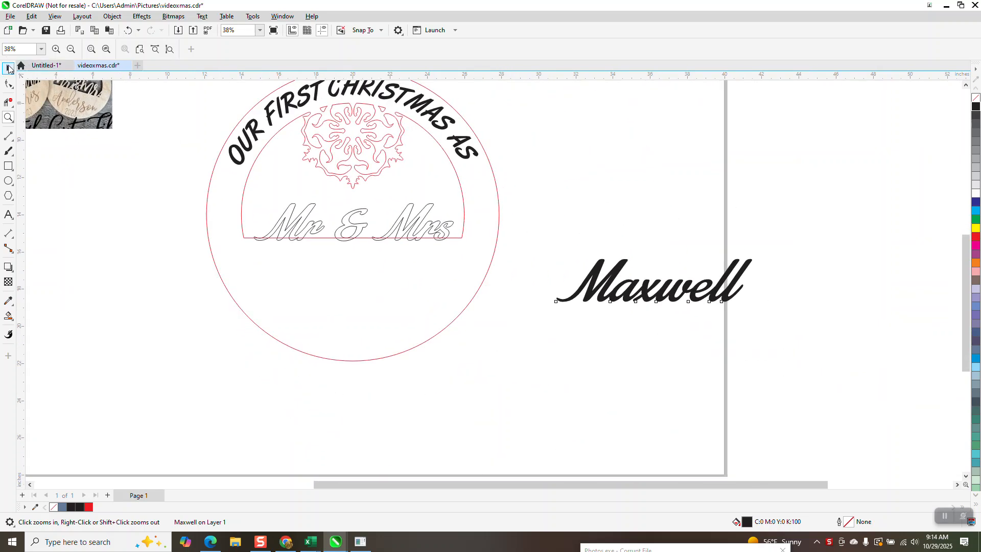
# Set the nudge distance to 5 inches, nudge the arched OUR FIRST CHRISTMAS AS text three times to the right and back.
pyautogui.click(8, 68)
pyautogui.click(523, 161)
pyautogui.click(362, 51)
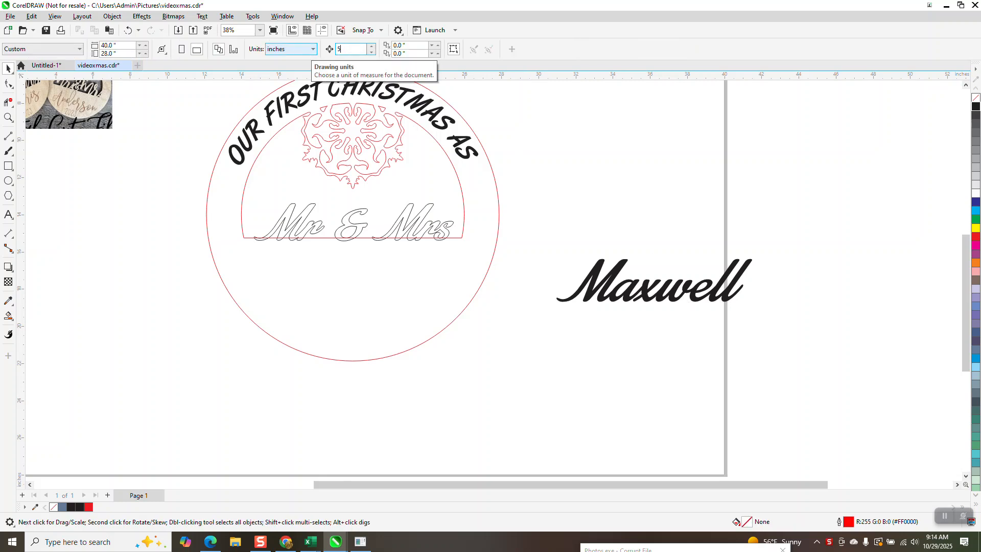
pyautogui.click(458, 142)
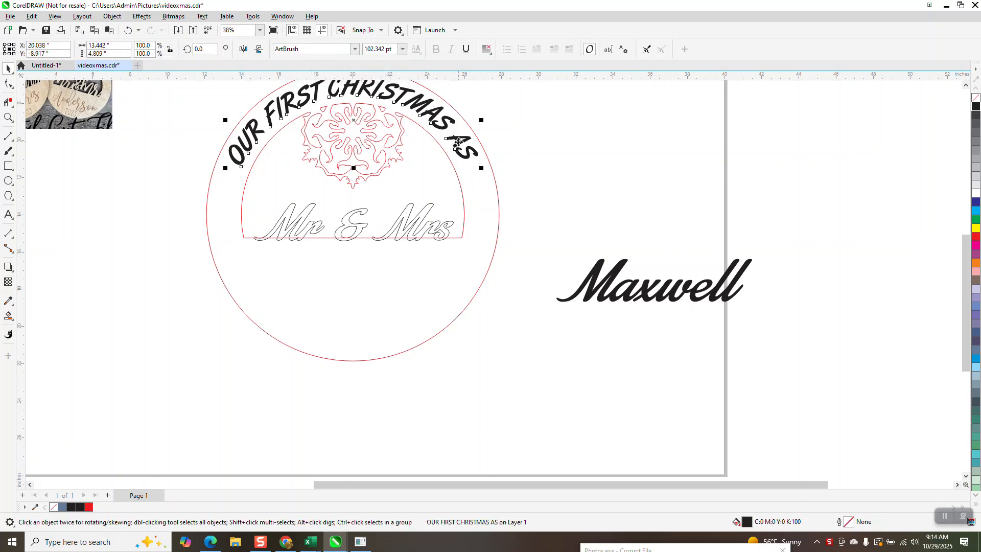
pyautogui.press('Right')
pyautogui.press('Right')
pyautogui.press('Right')
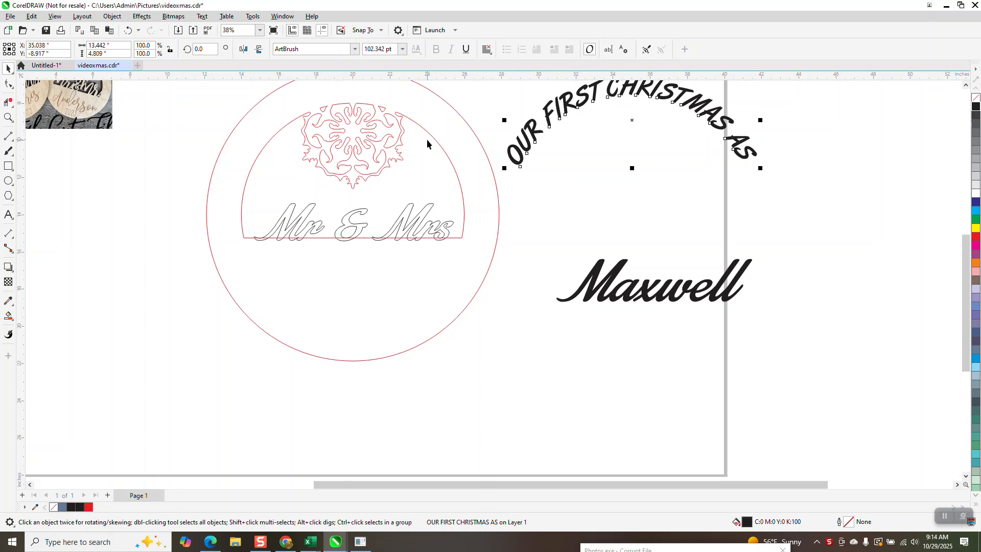
pyautogui.press('Left')
pyautogui.press('Left')
pyautogui.press('Left')
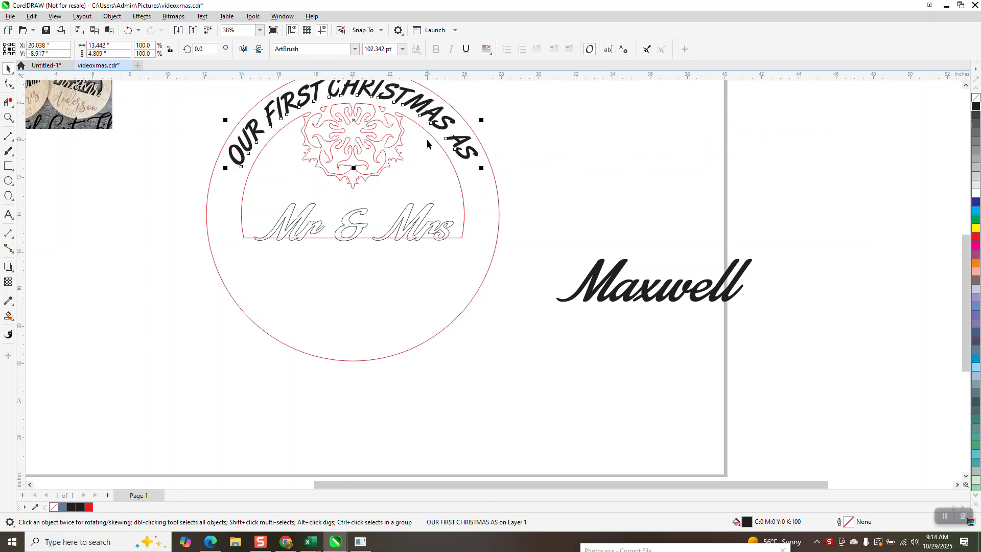
# Set the nudge distance to 20 inches and nudge the arched OUR FIRST CHRISTMAS AS text once to the right.
pyautogui.click(574, 133)
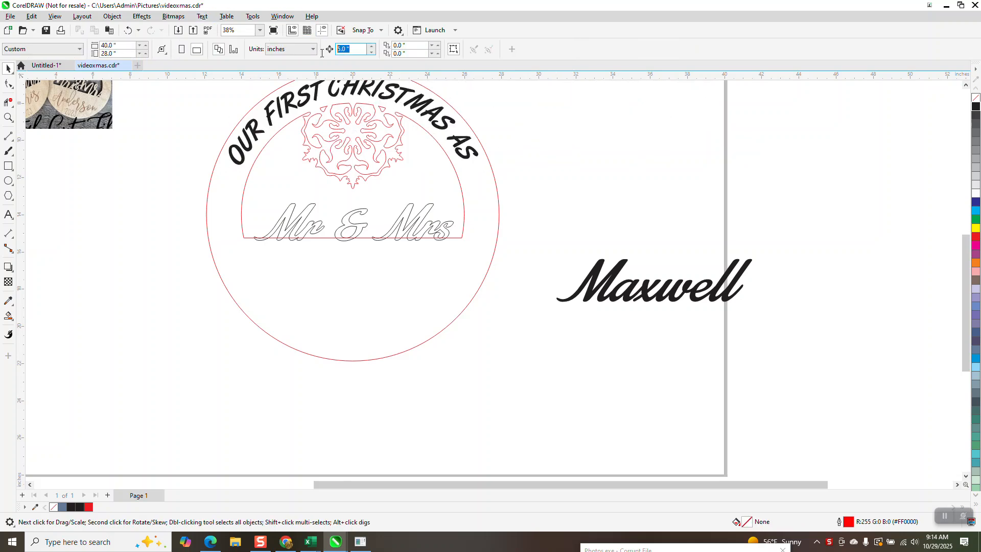
pyautogui.write('20')
pyautogui.press('Return')
pyautogui.click(459, 148)
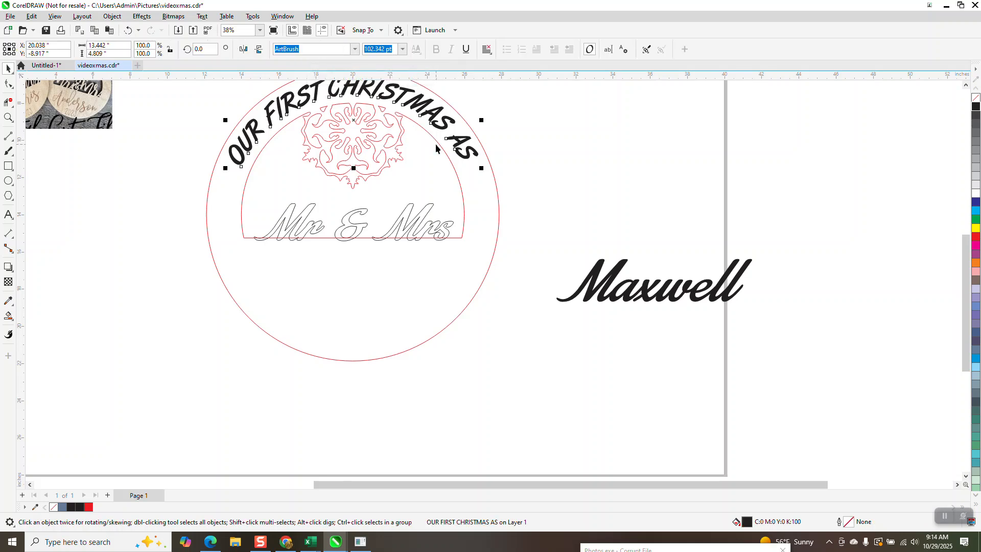
pyautogui.press('Right')
pyautogui.scroll(-2, 441, 170)
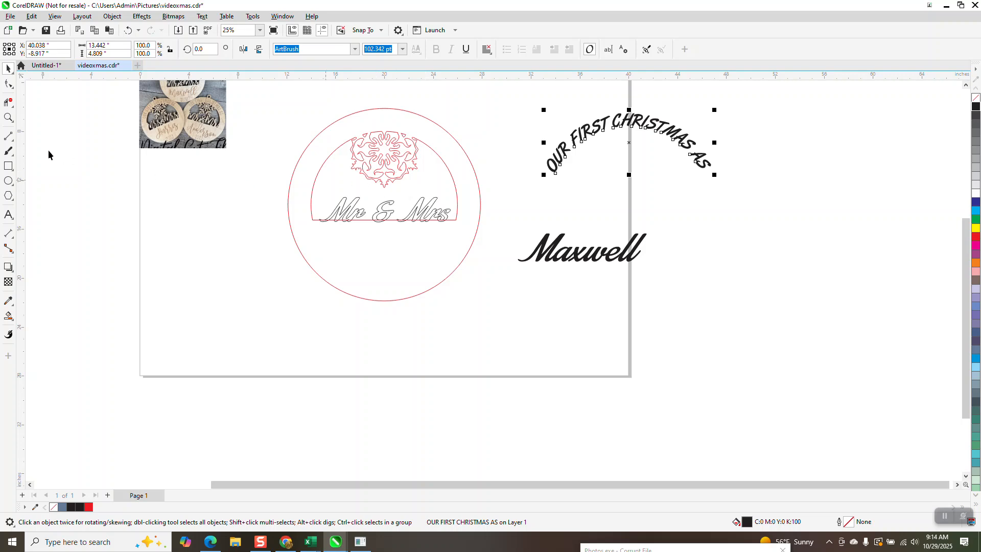
# Move the arched text and the surname text together another 40 inches to the right, away from the ornament.
pyautogui.click(8, 117)
pyautogui.moveTo(281, 111); pyautogui.dragTo(542, 346)
pyautogui.click(8, 68)
pyautogui.scroll(-1, 353, 207)
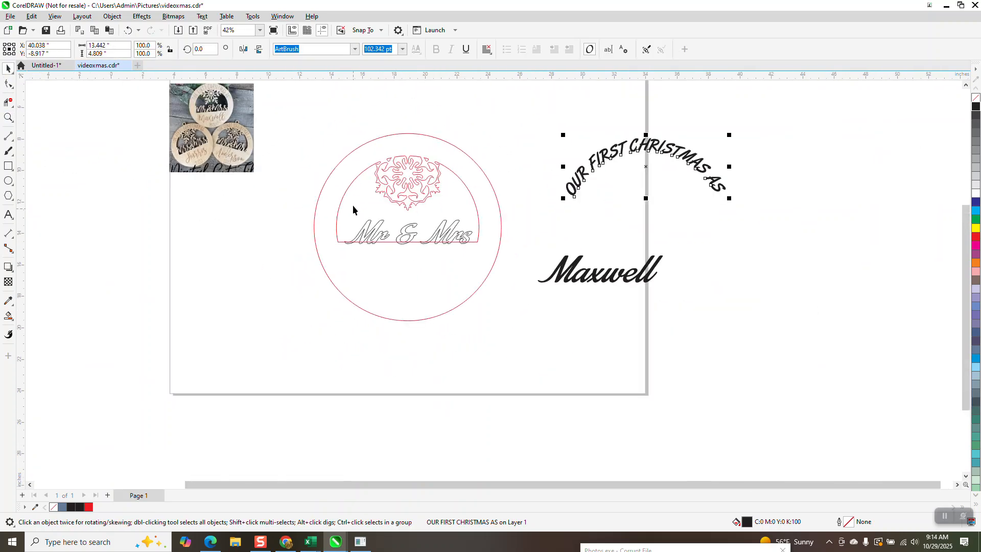
pyautogui.click(241, 199)
pyautogui.scroll(-1, 362, 206)
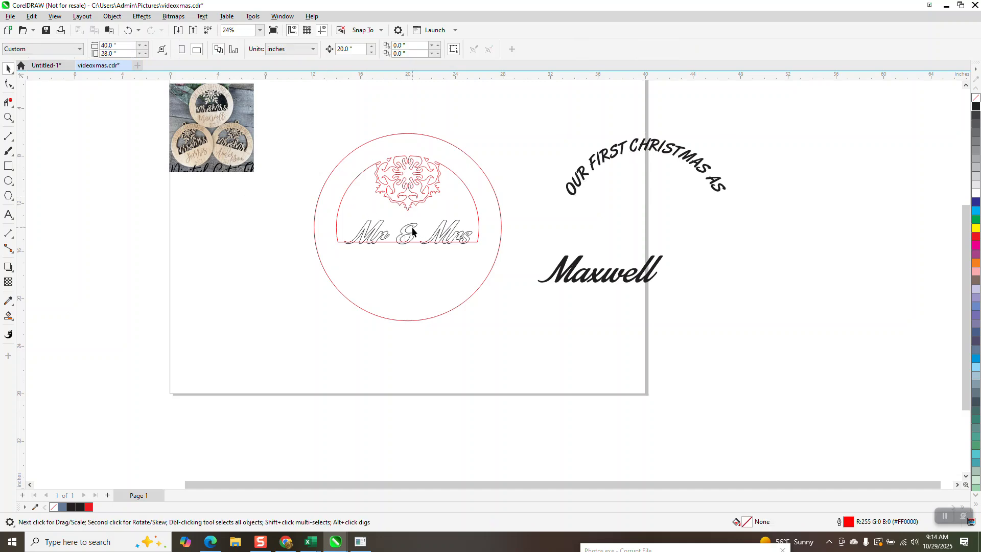
pyautogui.moveTo(530, 123); pyautogui.dragTo(777, 334)
pyautogui.press('Right')
pyautogui.press('Right')
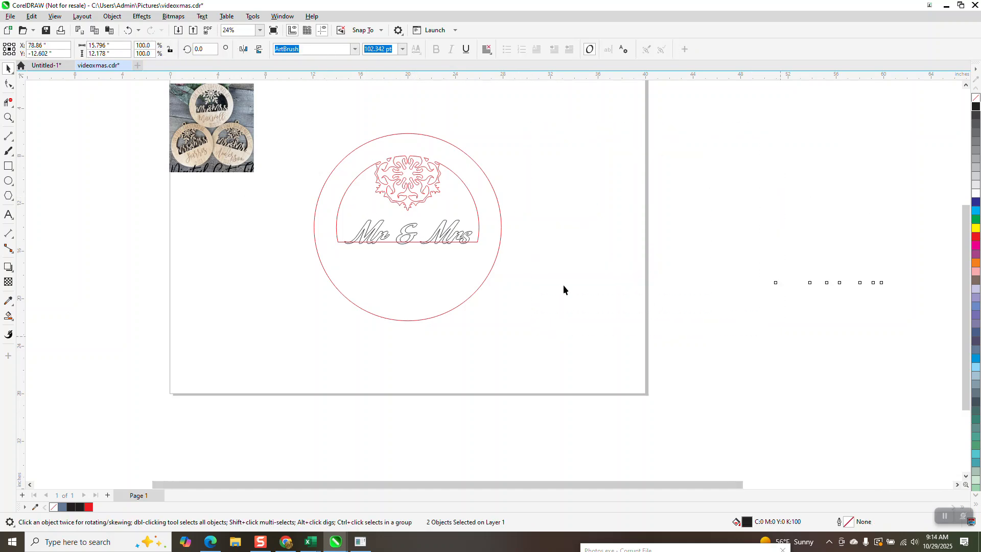
# Duplicate the ornament with its Mr & Mrs lettering and place the copy 20 inches to the right.
pyautogui.moveTo(333, 194); pyautogui.dragTo(570, 341)
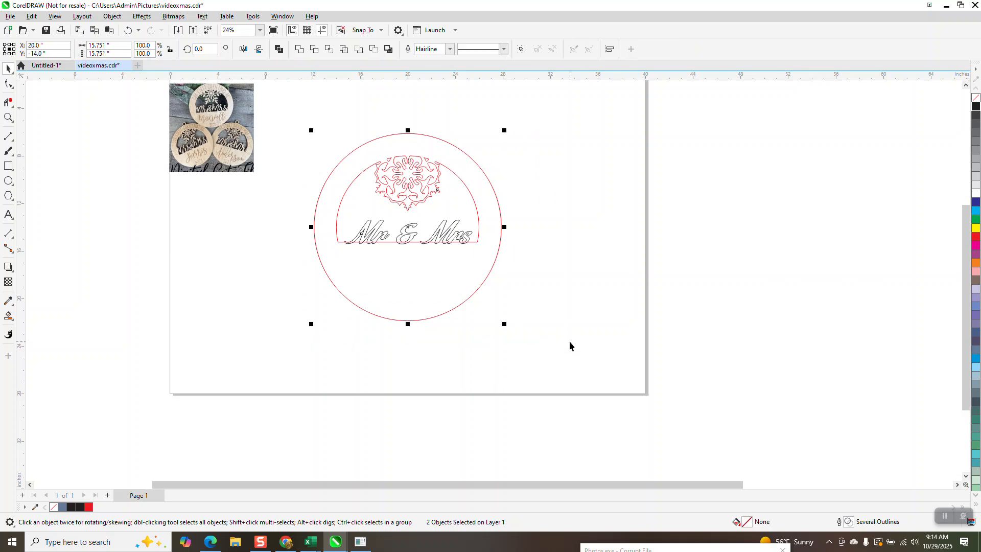
pyautogui.hotkey('ctrl', 'd')
pyautogui.press('Right')
pyautogui.click(585, 373)
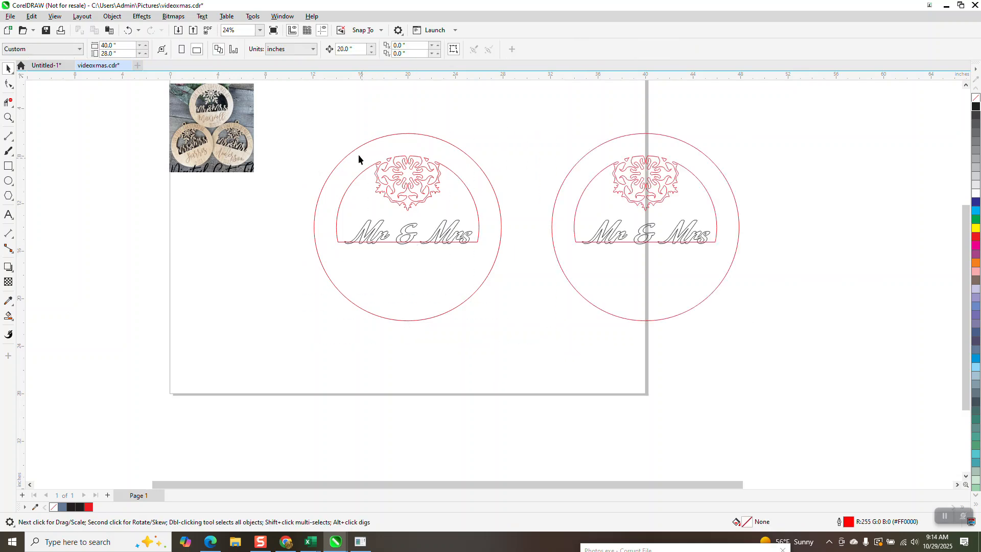
# Combine the original ornament with its Mr & Mrs lettering into one curve, give it a red outline, and inspect the lettering's base.
pyautogui.moveTo(483, 286); pyautogui.dragTo(537, 346)
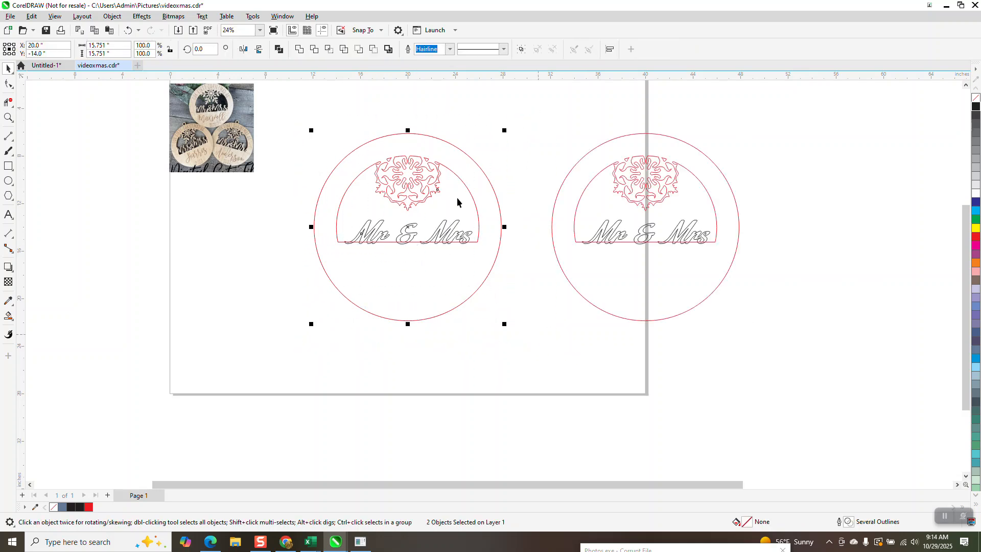
pyautogui.hotkey('ctrl', 'l')
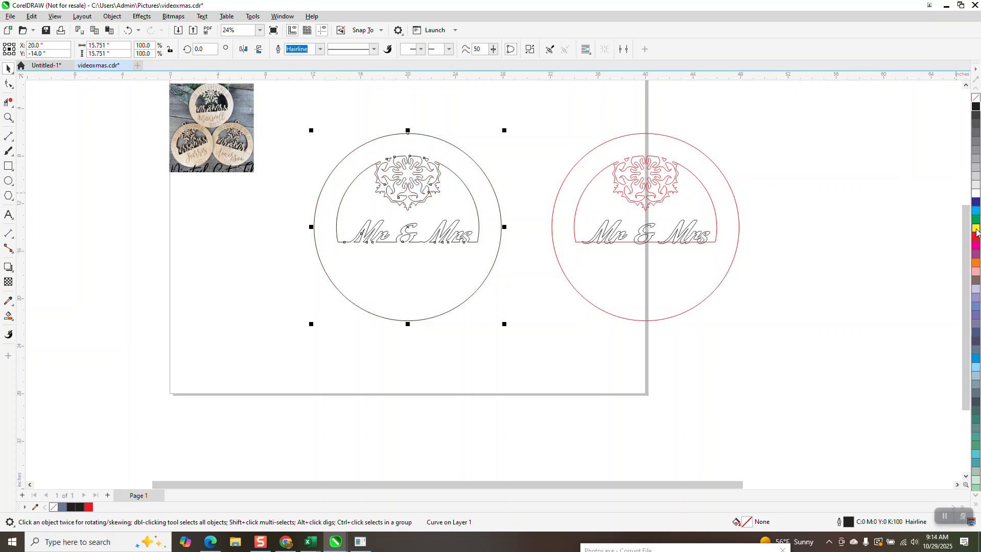
pyautogui.rightClick(977, 237)
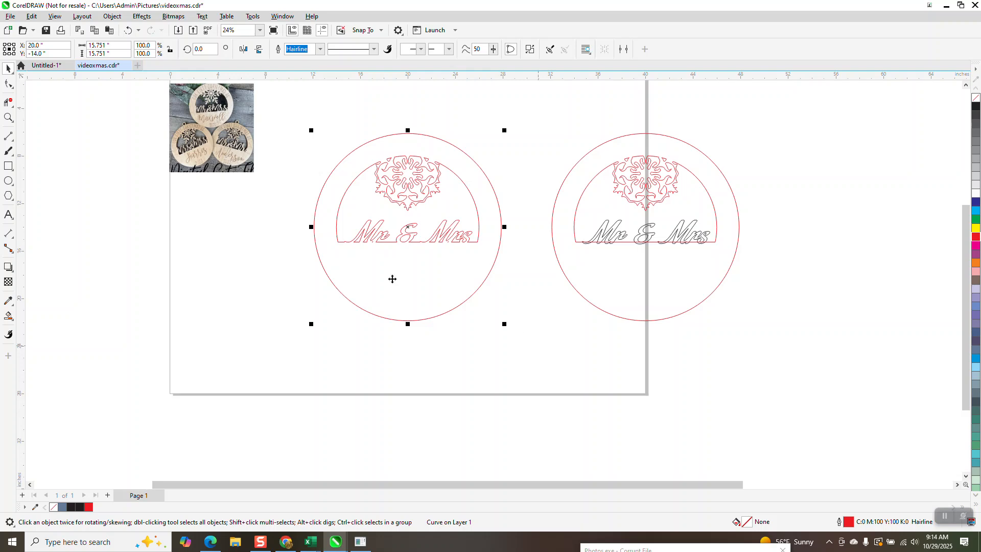
pyautogui.click(8, 117)
pyautogui.moveTo(321, 193); pyautogui.dragTo(515, 293)
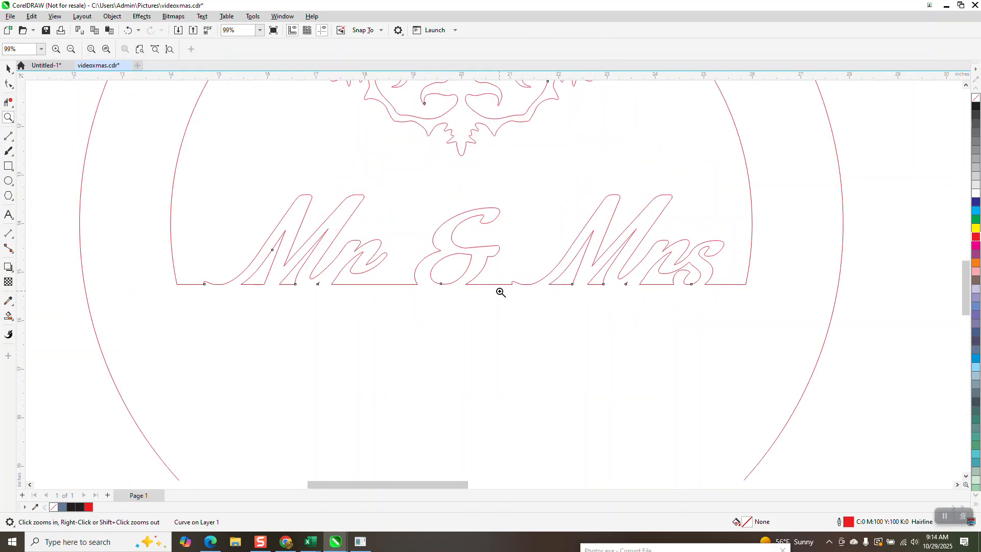
pyautogui.rightClick(416, 279)
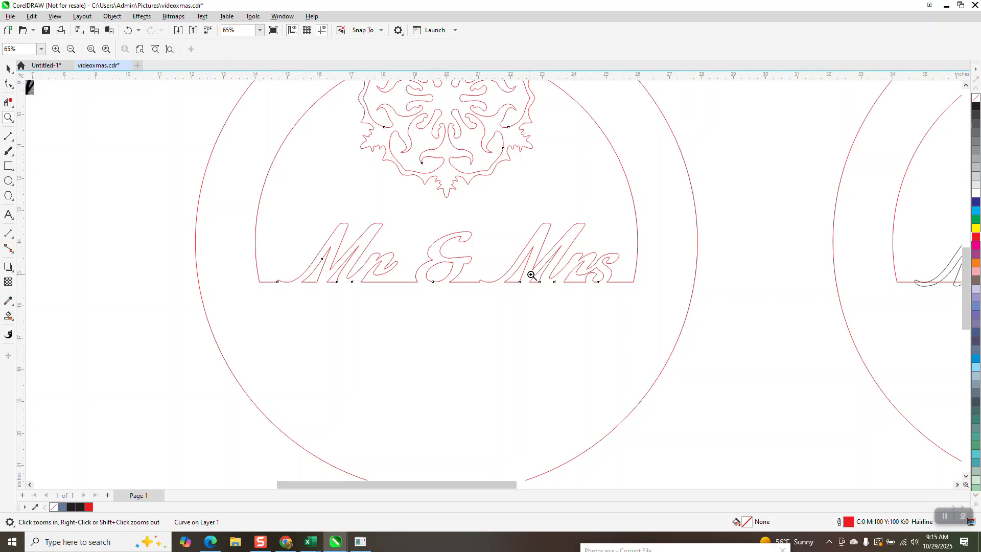
pyautogui.scroll(-6, 446, 272)
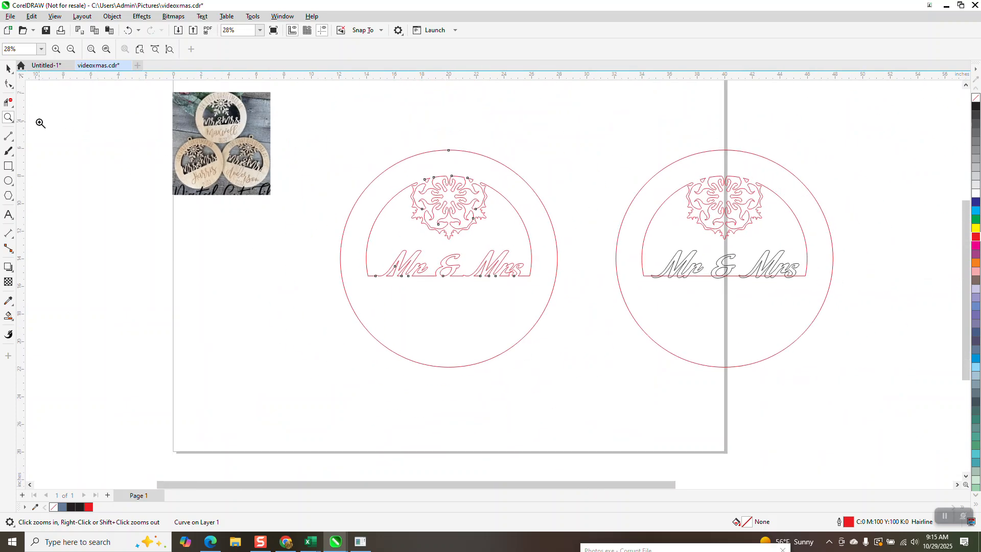
pyautogui.click(8, 68)
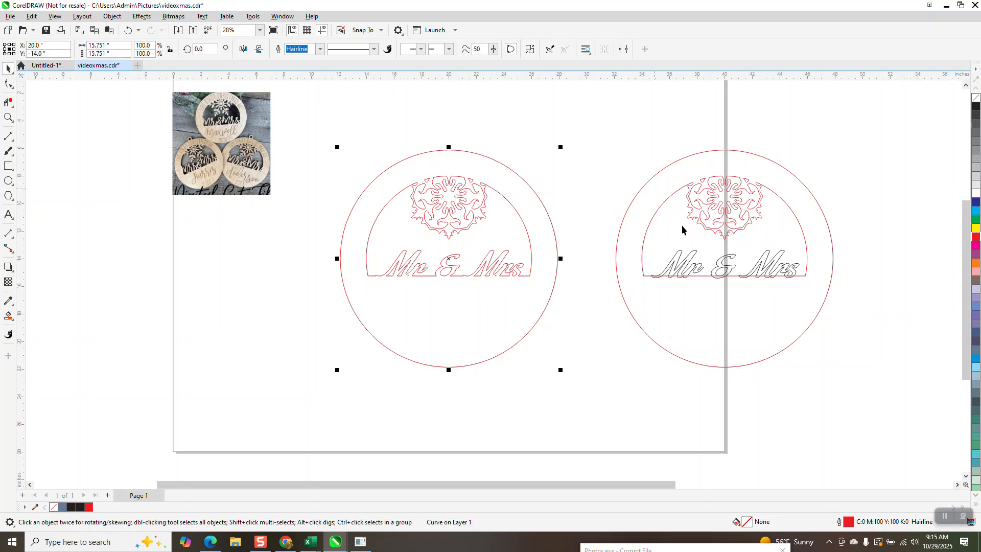
# Try Back Minus Front and Front Minus Back on the duplicate ornament and its lettering, undoing each result.
pyautogui.moveTo(602, 124); pyautogui.dragTo(882, 405)
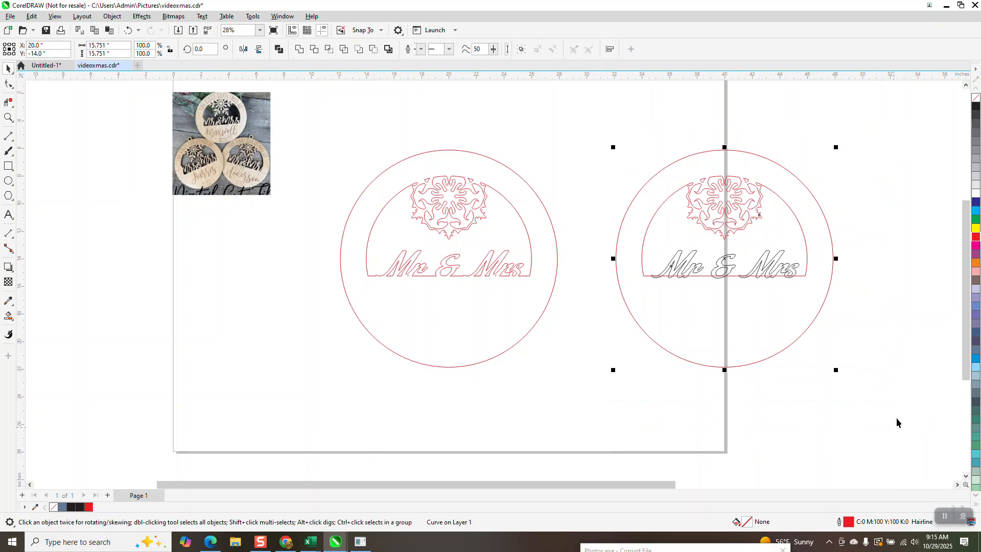
pyautogui.click(374, 49)
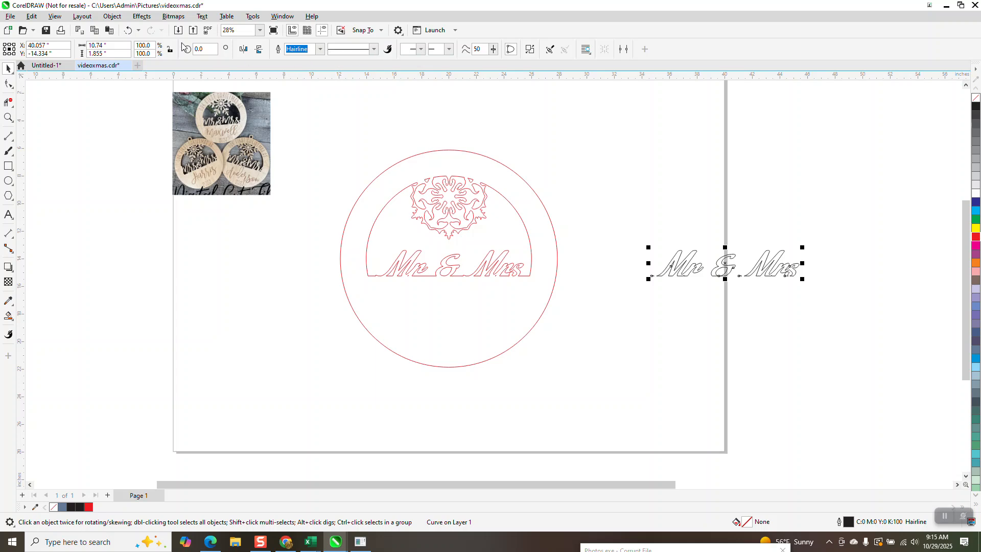
pyautogui.click(128, 30)
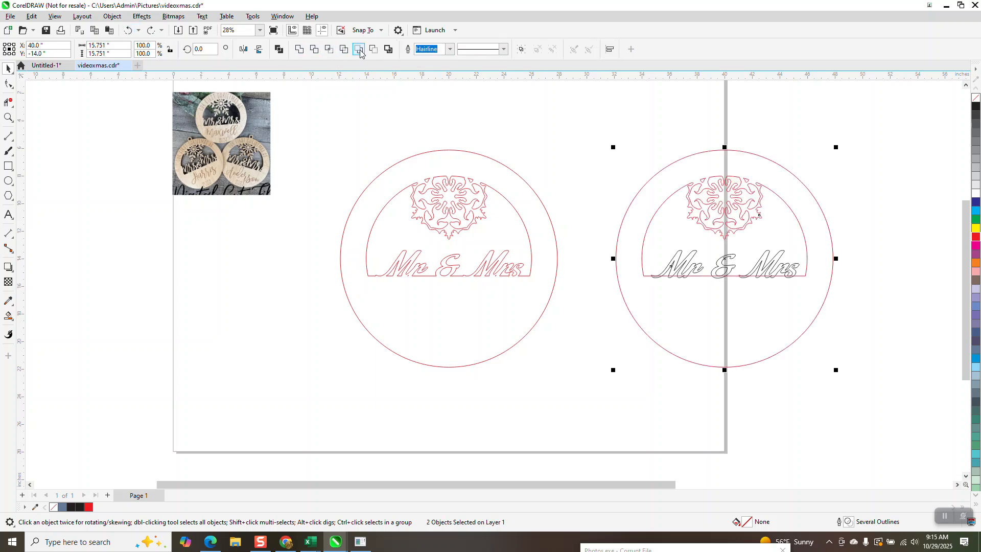
pyautogui.click(360, 50)
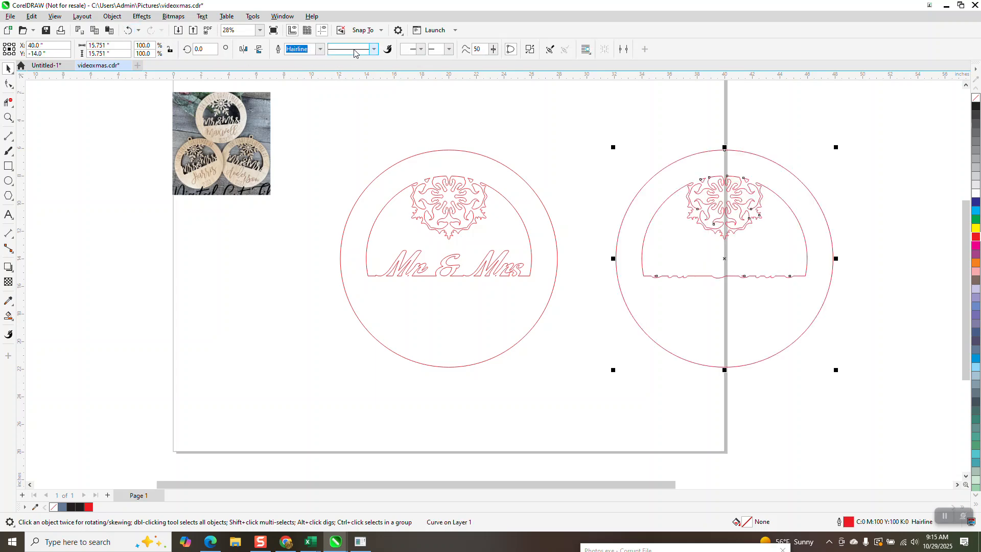
pyautogui.click(131, 31)
pyautogui.click(131, 31)
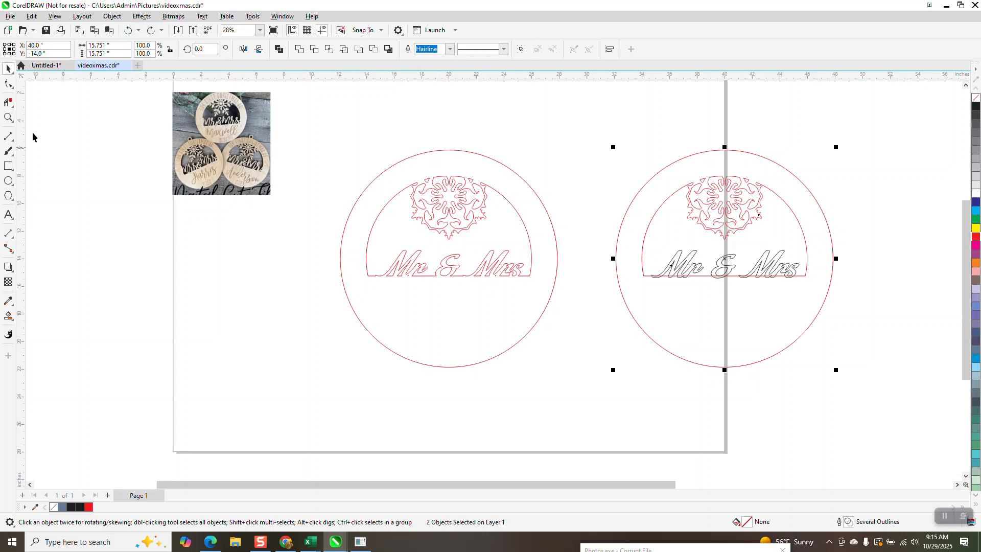
# Delete the segments of the duplicate's Mr & Mrs lettering that lie above the half-circle's straight edge using virtual segment delete.
pyautogui.click(8, 117)
pyautogui.moveTo(587, 175); pyautogui.dragTo(865, 344)
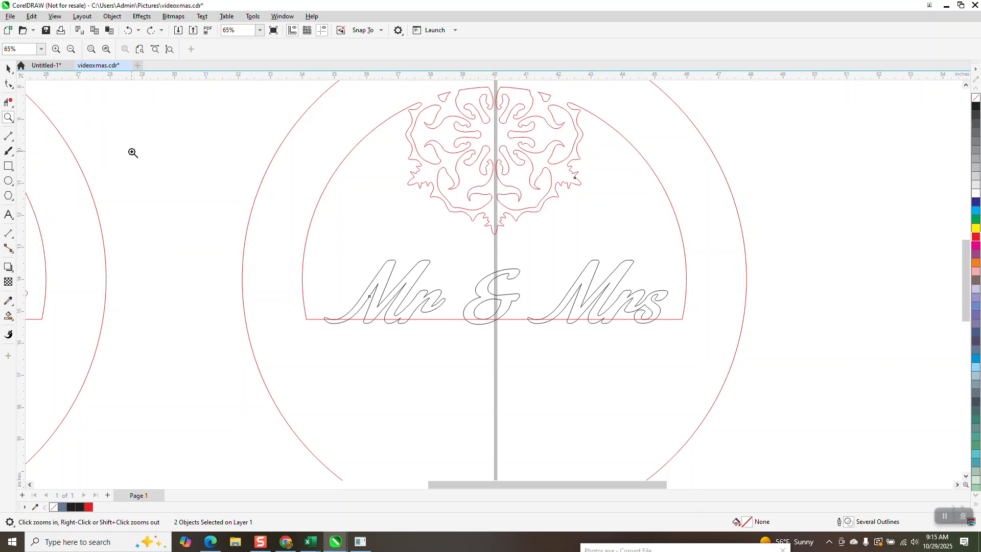
pyautogui.click(8, 69)
pyautogui.click(162, 155)
pyautogui.click(396, 263)
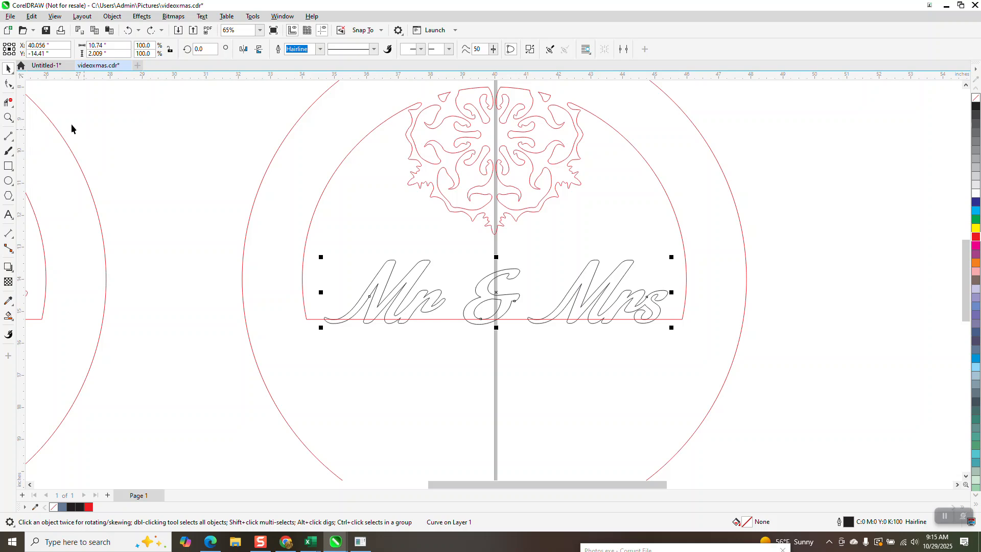
pyautogui.click(8, 101)
pyautogui.moveTo(348, 265); pyautogui.dragTo(672, 301)
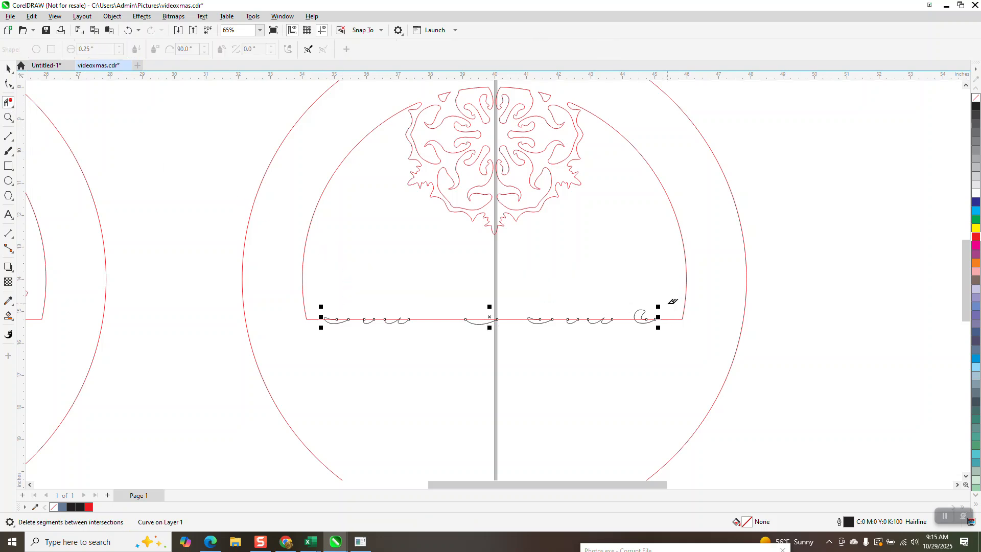
pyautogui.click(645, 310)
# Delete the leftover lettering fragments above the duplicate's straight edge, keeping the curved letter bottoms below it.
pyautogui.click(8, 118)
pyautogui.moveTo(226, 250); pyautogui.dragTo(433, 358)
pyautogui.click(6, 103)
pyautogui.click(396, 290)
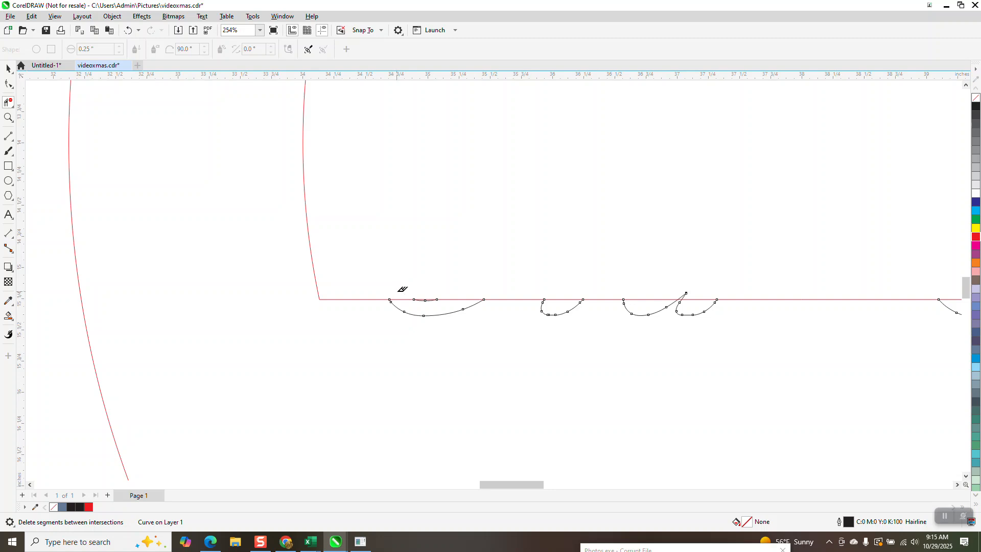
pyautogui.scroll(-2, 412, 269)
pyautogui.click(550, 284)
pyautogui.scroll(-2, 562, 292)
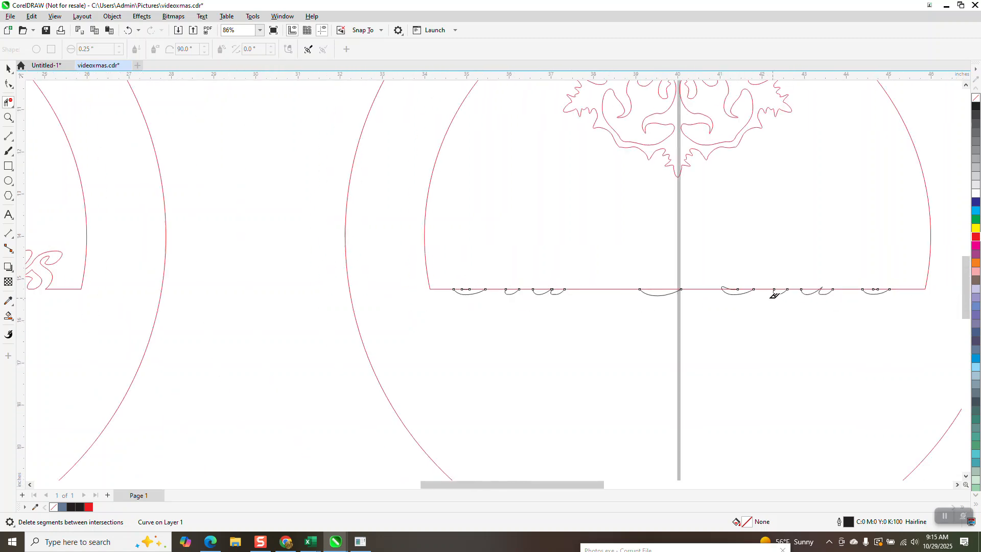
pyautogui.click(724, 286)
pyautogui.scroll(-2, 750, 282)
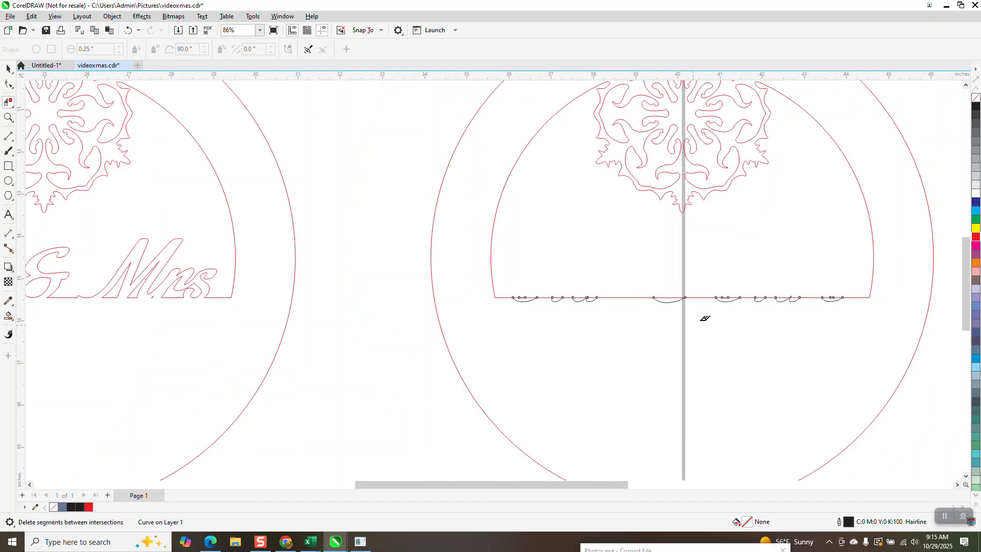
# Move the remaining letter bottoms 20 inches left onto the combined ornament's Mr & Mrs lettering.
pyautogui.click(8, 68)
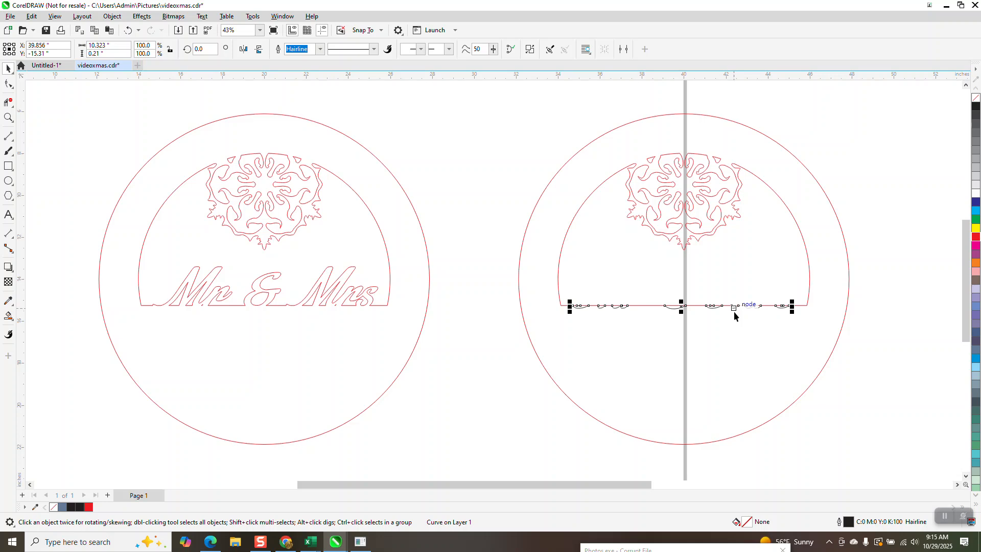
pyautogui.hotkey('shift', 'Left')
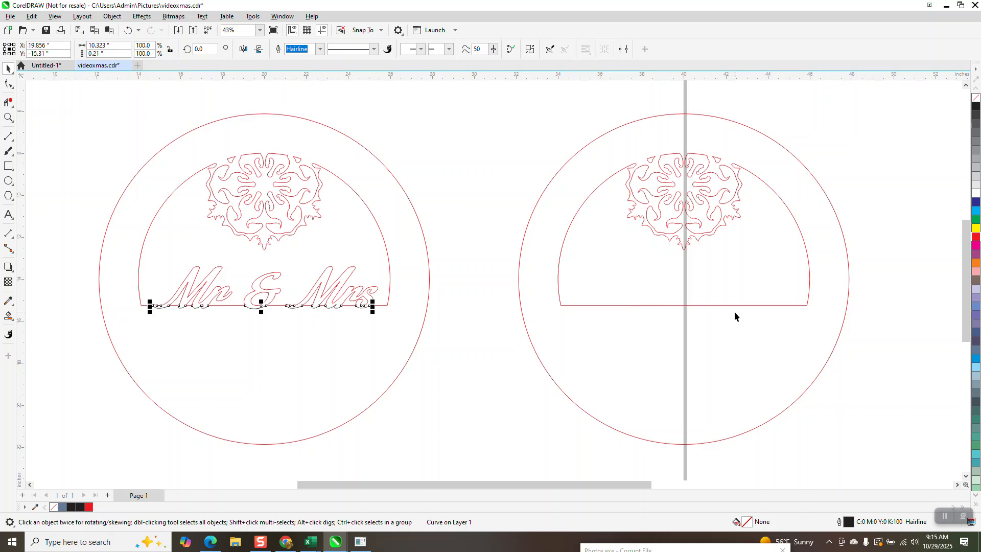
# Set the outline width of the Mr & Mrs letter bottoms to 2.0 pt.
pyautogui.click(320, 48)
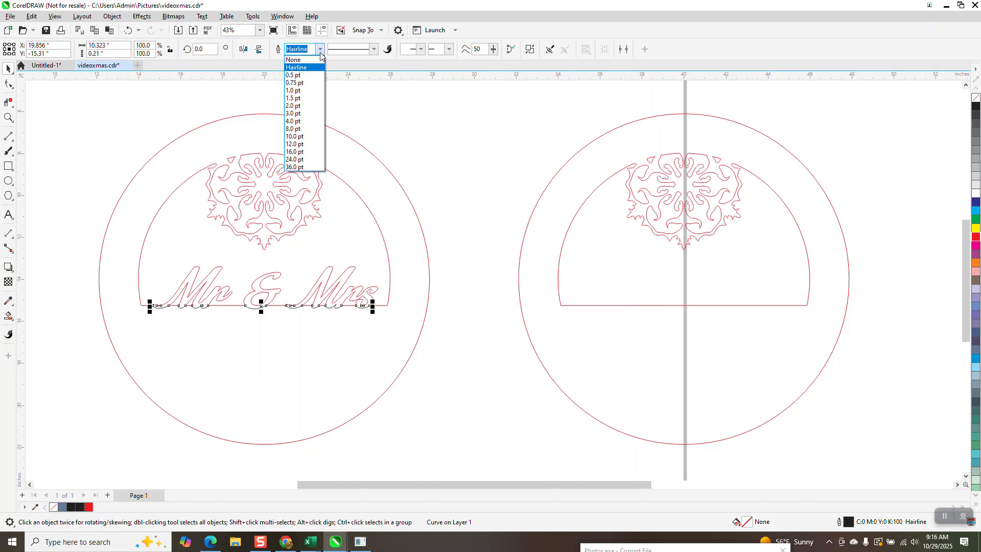
pyautogui.click(301, 106)
# Move the arched OUR FIRST CHRISTMAS AS text 60 inches left onto the combined ornament and place the surname text below that ornament.
pyautogui.click(9, 118)
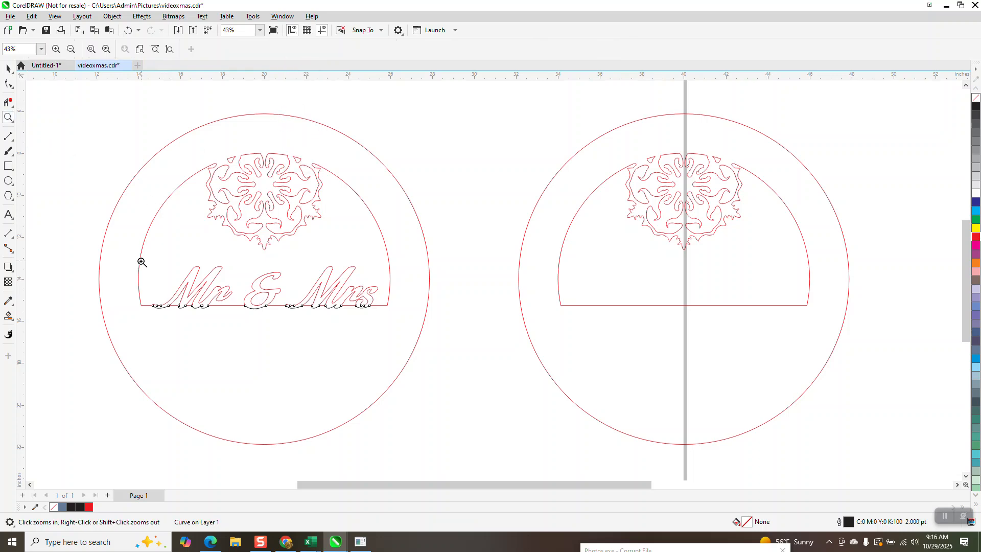
pyautogui.scroll(-4, 542, 259)
pyautogui.scroll(-2, 460, 241)
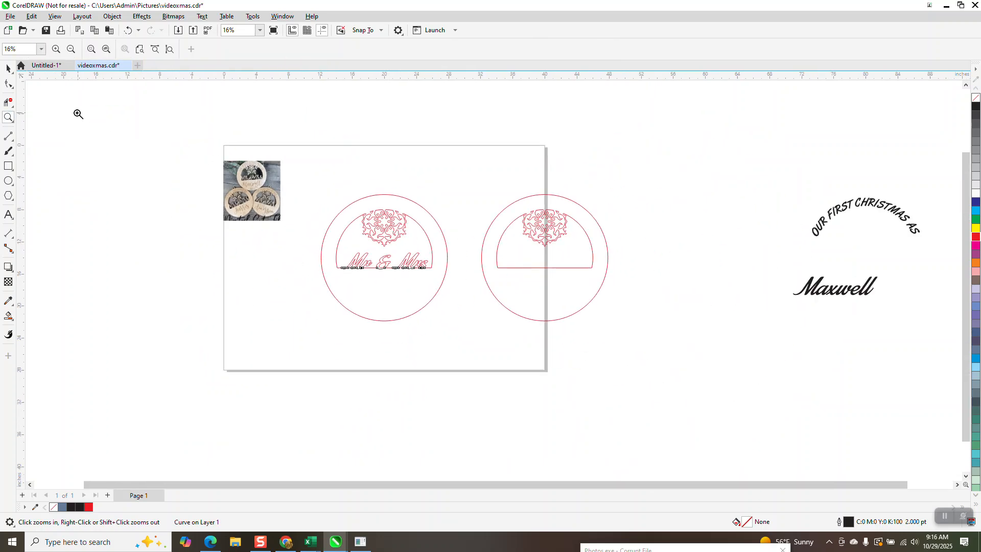
pyautogui.click(8, 68)
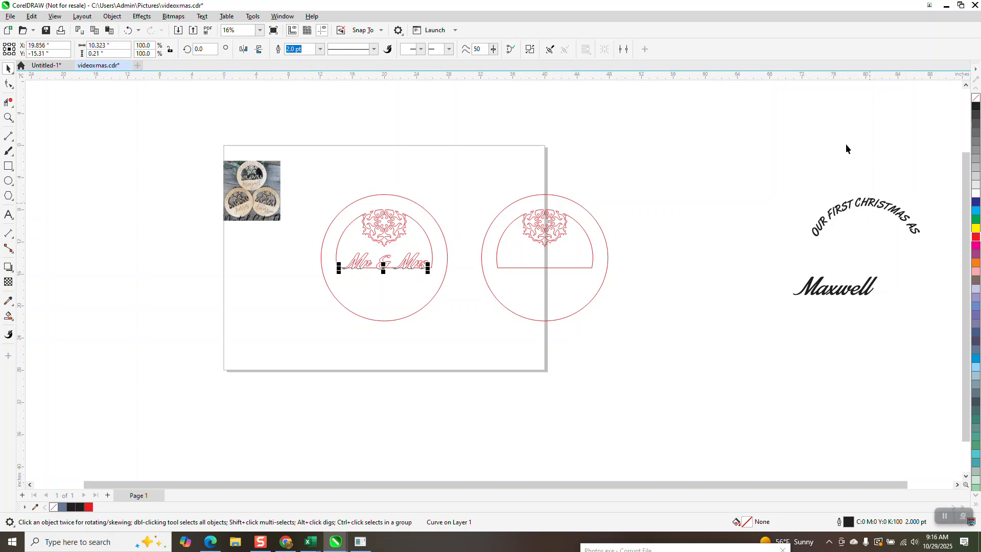
pyautogui.click(872, 202)
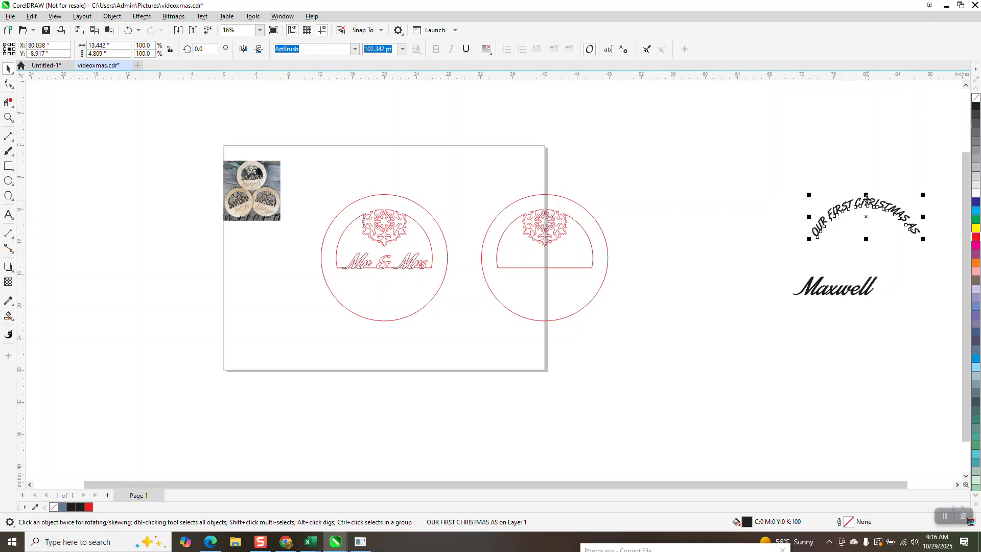
pyautogui.press('Left')
pyautogui.press('Left')
pyautogui.press('Left')
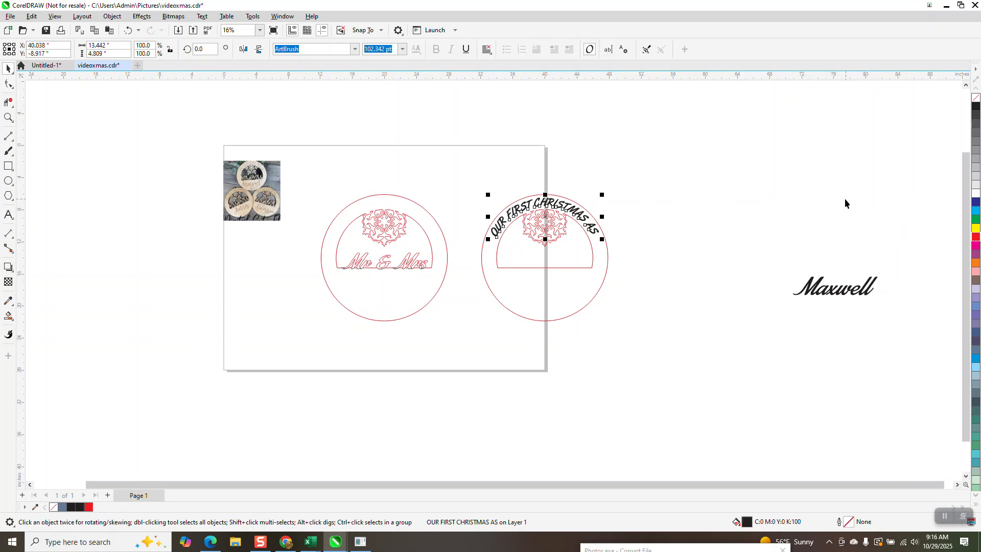
pyautogui.moveTo(838, 293); pyautogui.dragTo(403, 387)
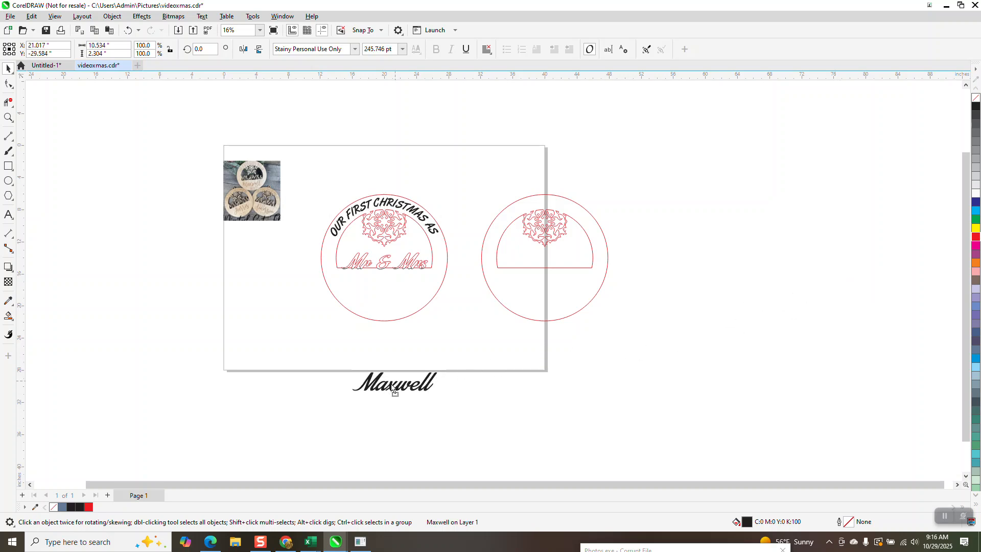
# Move the letter bottoms and the arched OUR FIRST CHRISTMAS AS text 20 inches right onto the duplicate ornament.
pyautogui.click(9, 118)
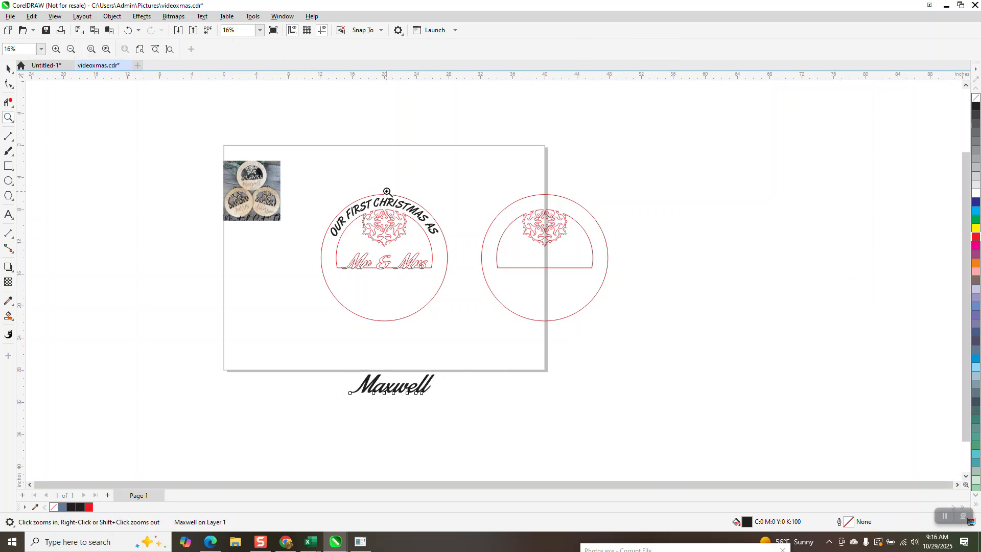
pyautogui.click(477, 335)
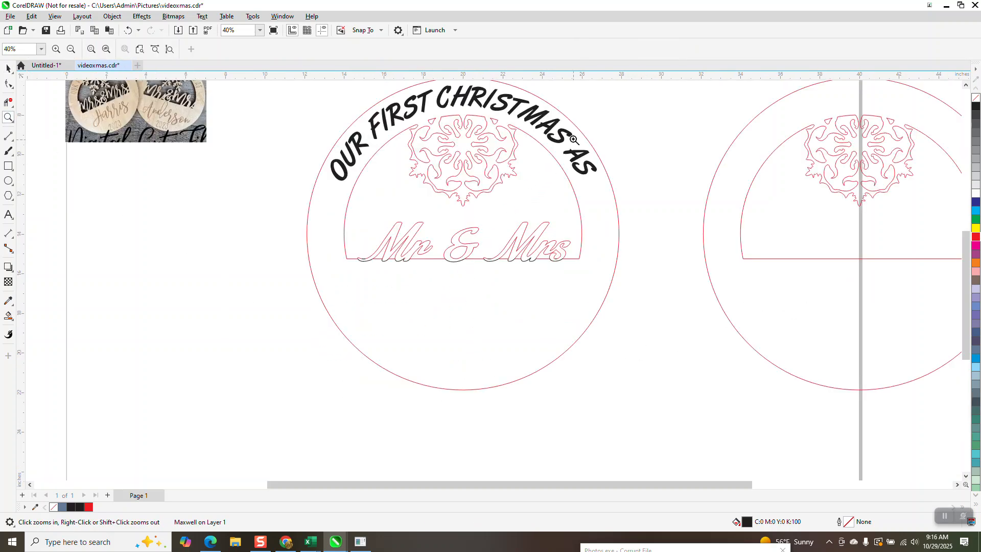
pyautogui.moveTo(331, 248); pyautogui.dragTo(628, 281)
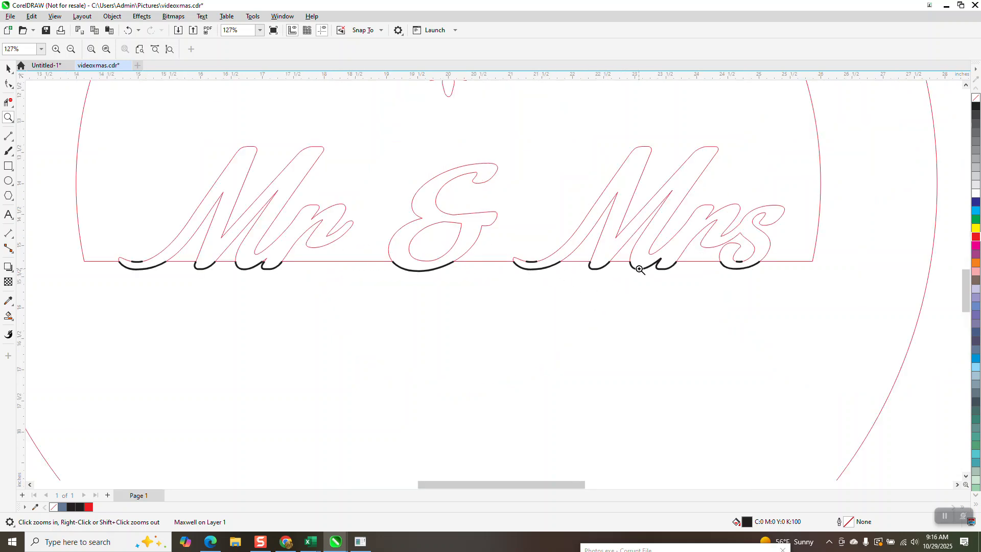
pyautogui.rightClick(262, 276)
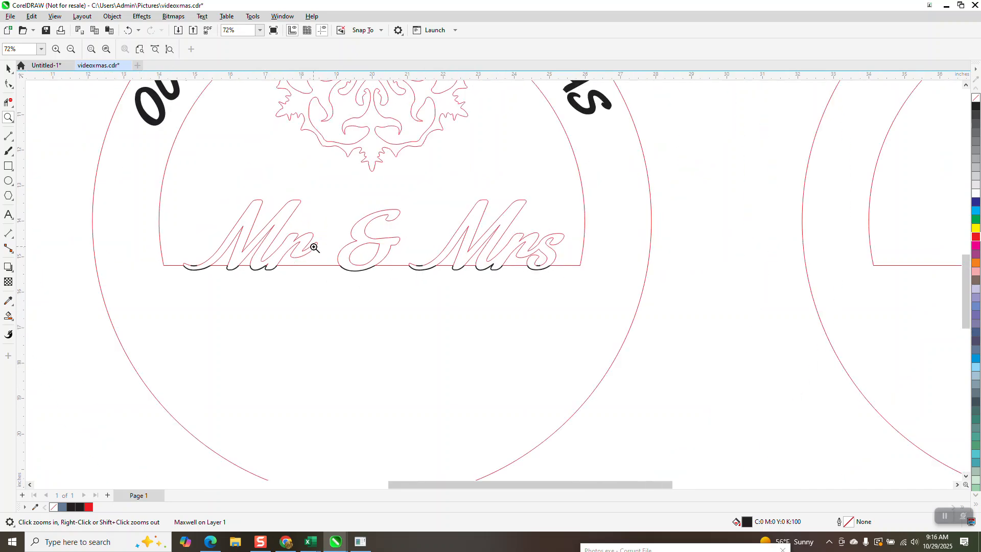
pyautogui.scroll(-1, 317, 246)
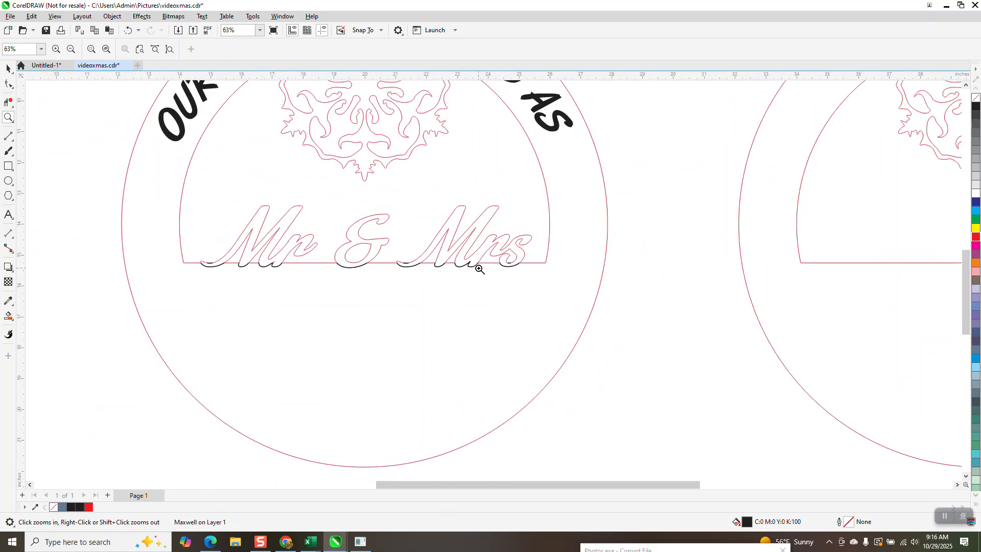
pyautogui.click(8, 68)
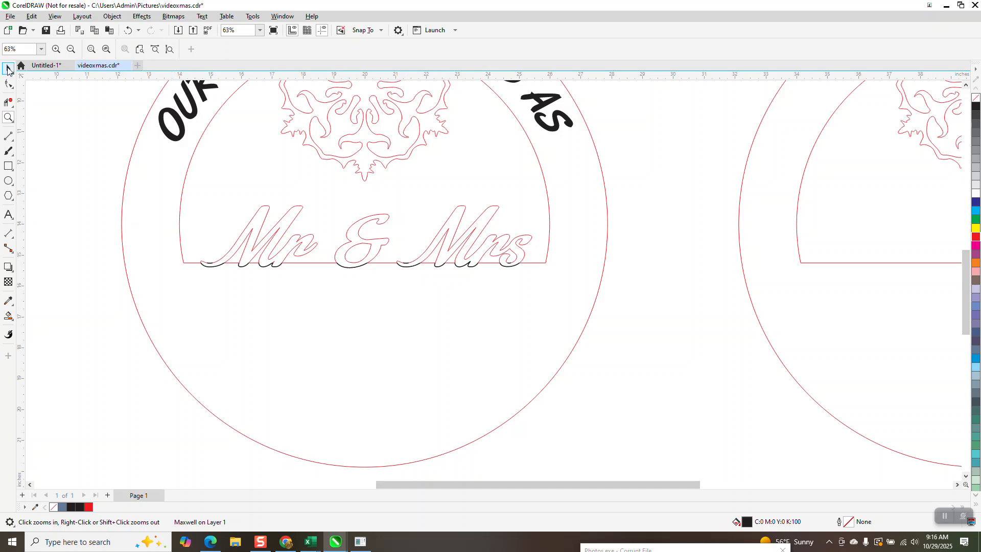
pyautogui.click(361, 265)
pyautogui.press('Right')
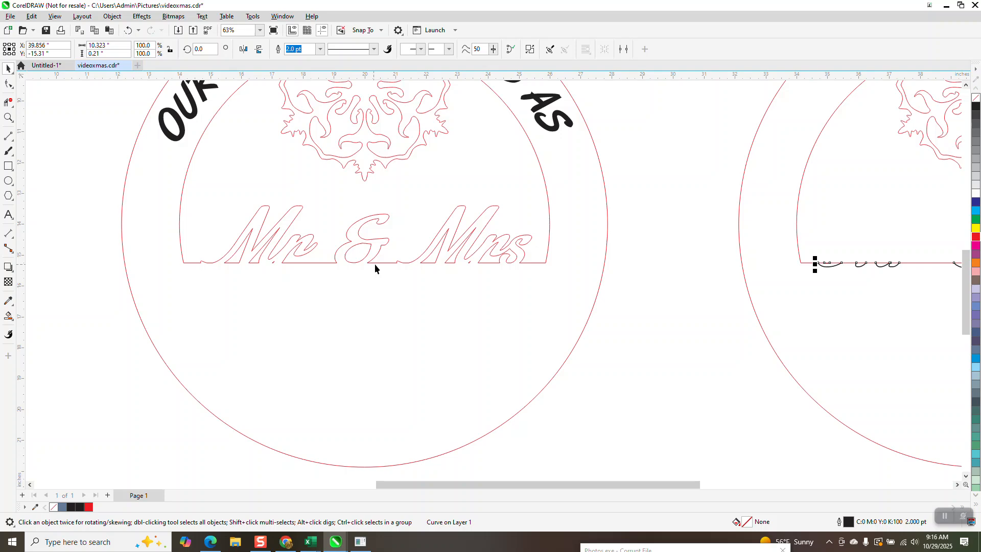
pyautogui.scroll(-2, 431, 314)
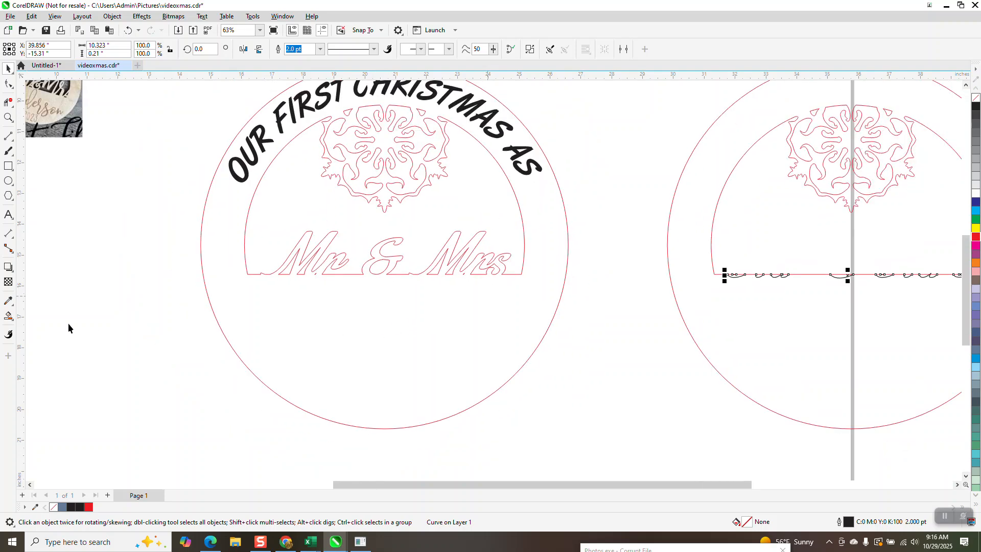
pyautogui.click(498, 128)
pyautogui.press('Right')
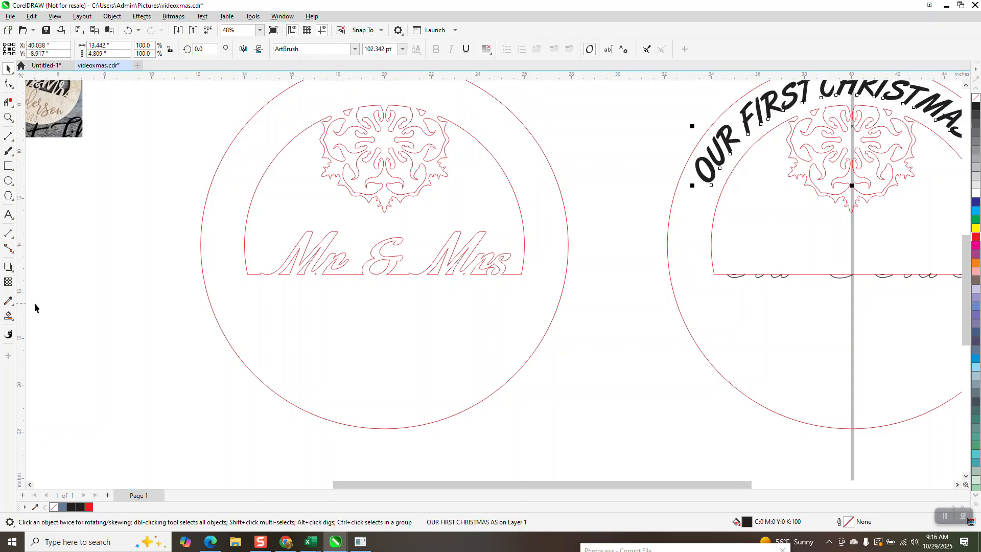
# Smart-fill the combined ornament's body with golden brown (R204 G153 B51) from the RGB Palette and remove the filled shape's outline.
pyautogui.click(11, 319)
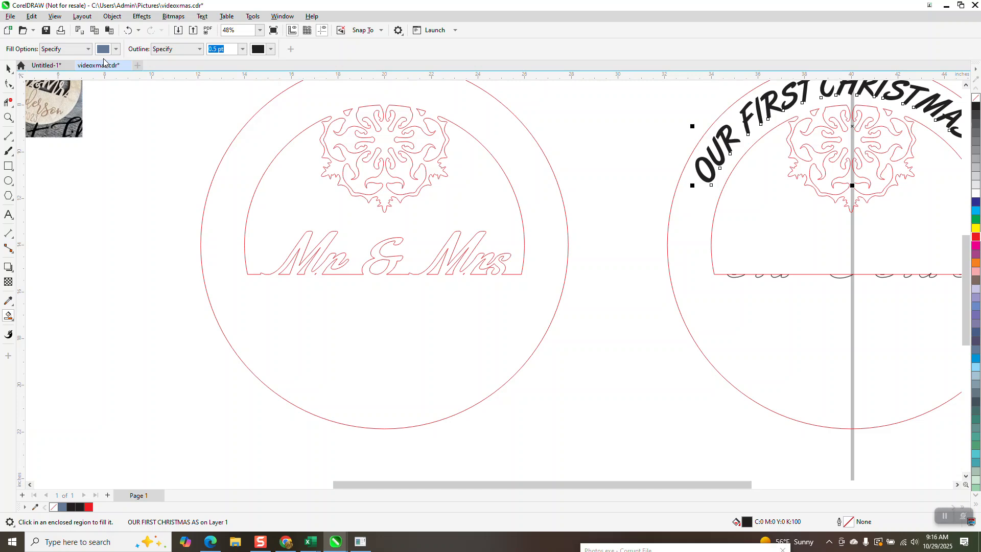
pyautogui.click(116, 50)
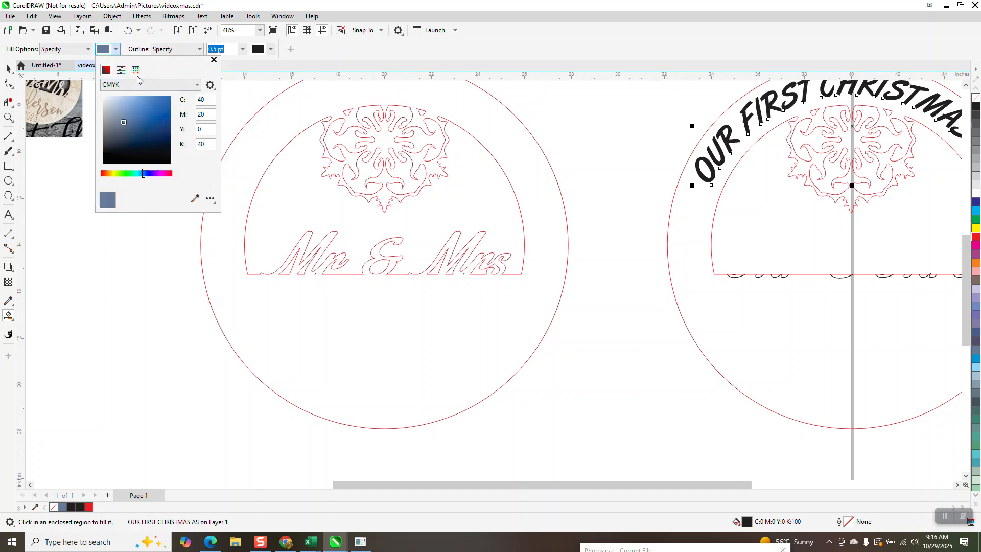
pyautogui.click(136, 70)
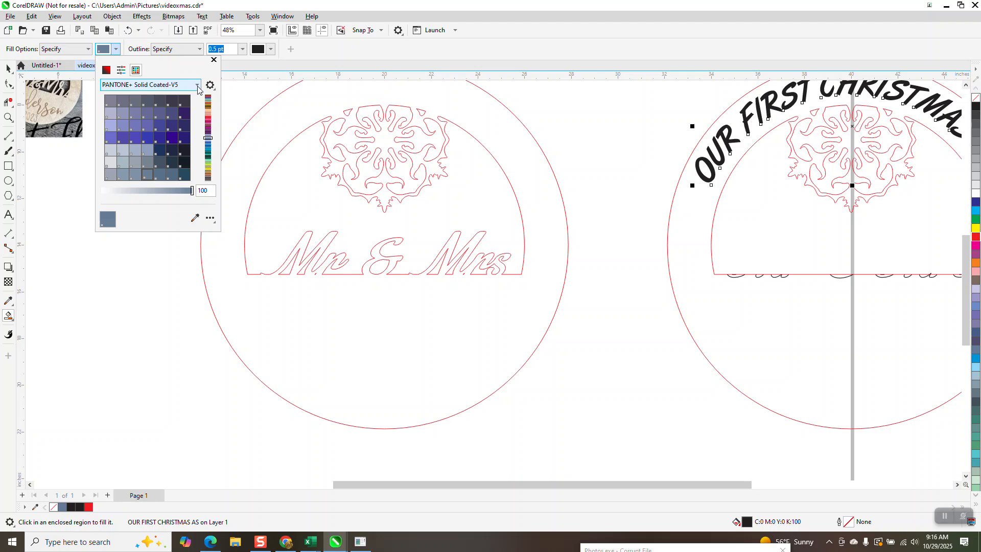
pyautogui.click(197, 86)
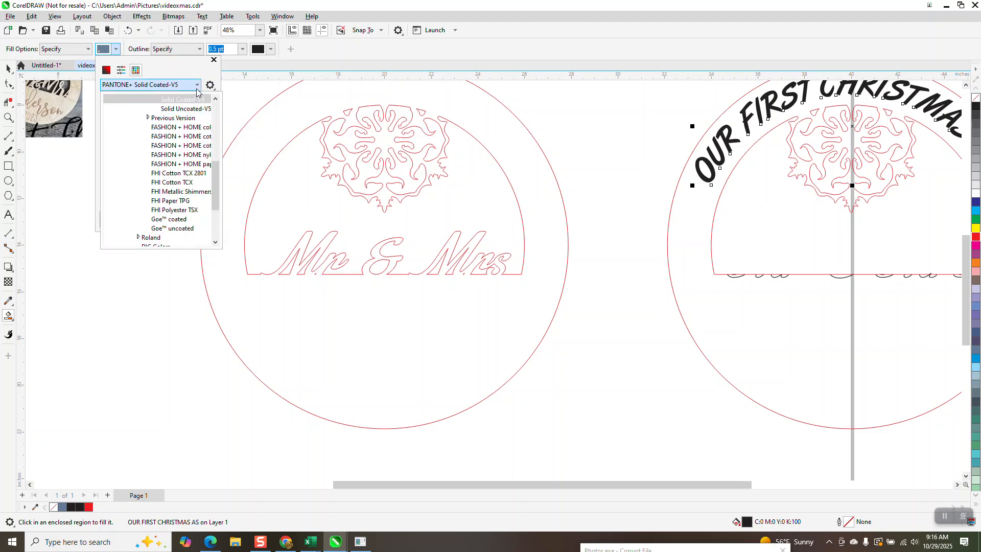
pyautogui.moveTo(215, 190); pyautogui.dragTo(216, 224)
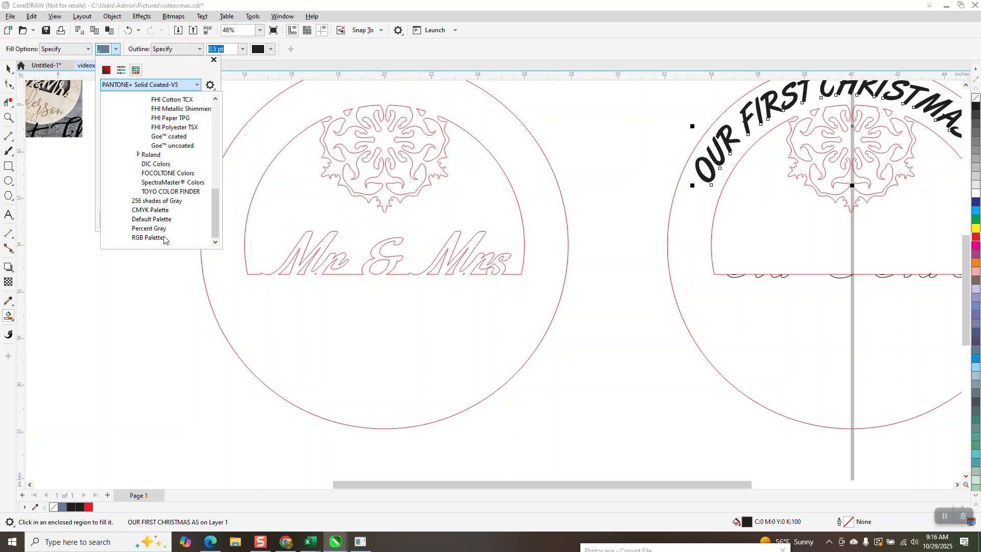
pyautogui.click(149, 238)
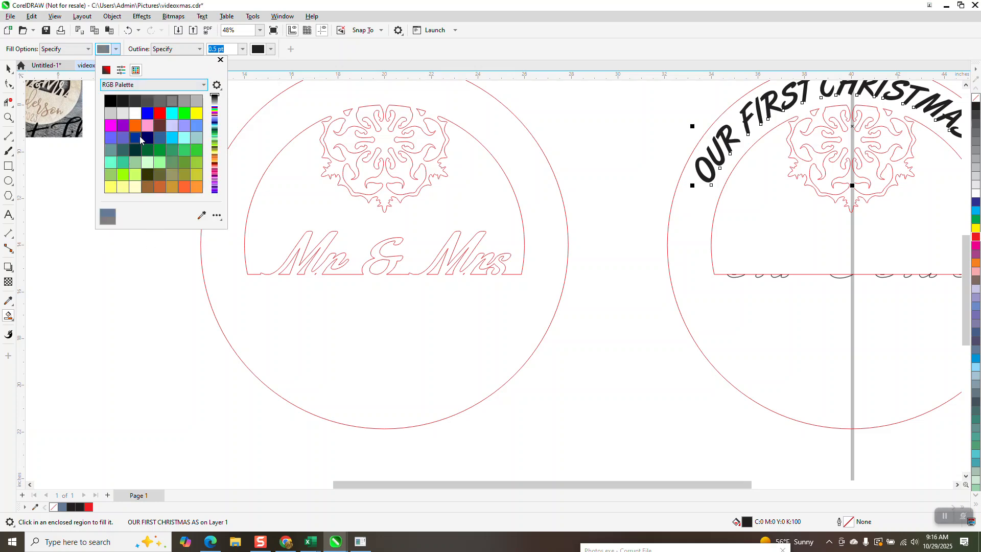
pyautogui.click(172, 187)
pyautogui.click(236, 187)
pyautogui.click(236, 184)
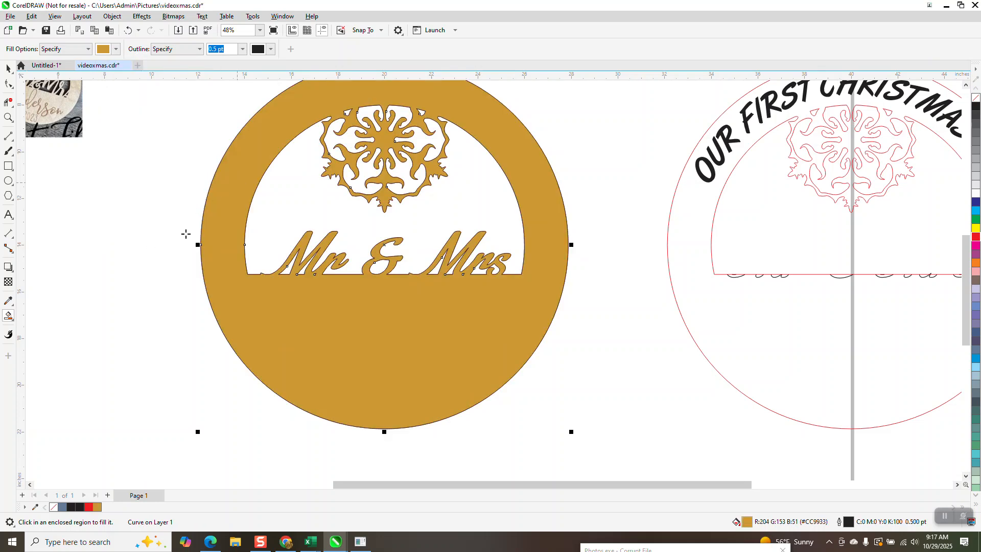
pyautogui.click(8, 68)
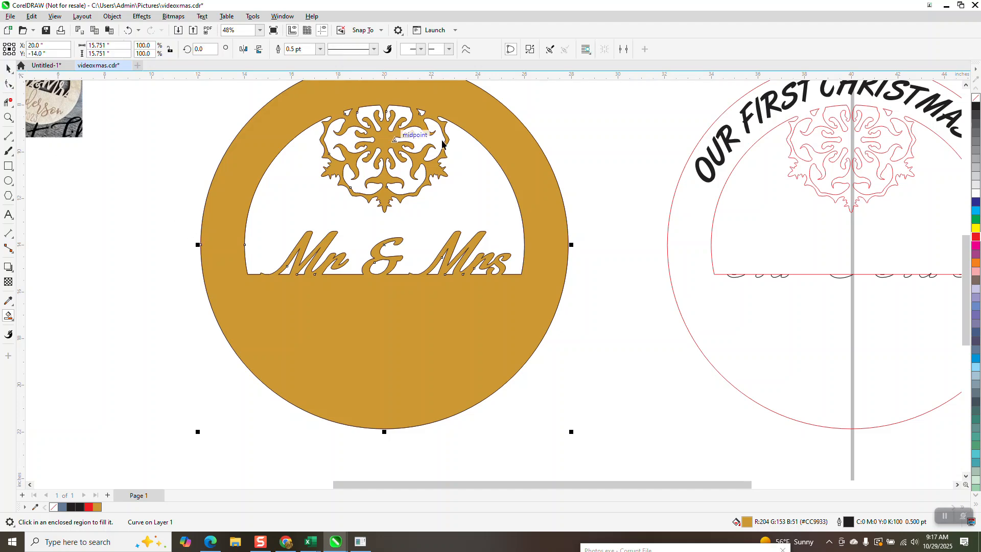
pyautogui.rightClick(976, 99)
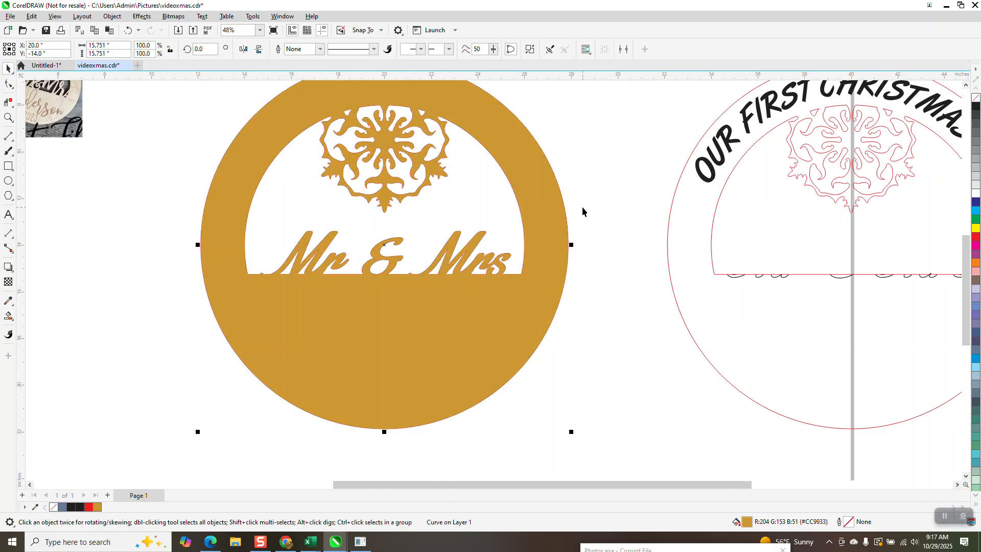
# Move the letter bottoms 20 inches left onto the filled ornament's Mr & Mrs lettering and bring them to the front.
pyautogui.scroll(-1, 514, 277)
pyautogui.scroll(-1, 514, 277)
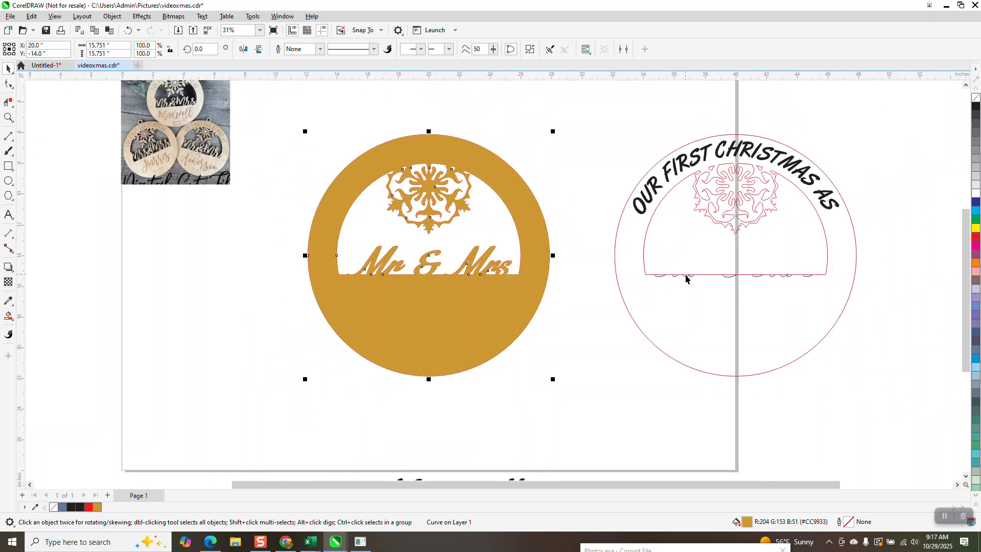
pyautogui.click(686, 276)
pyautogui.press('Left')
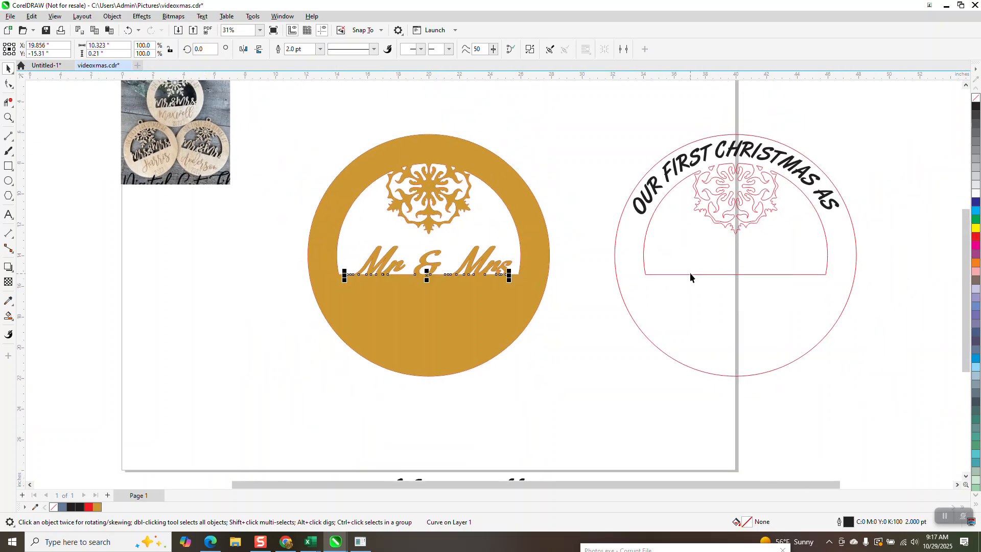
pyautogui.click(112, 15)
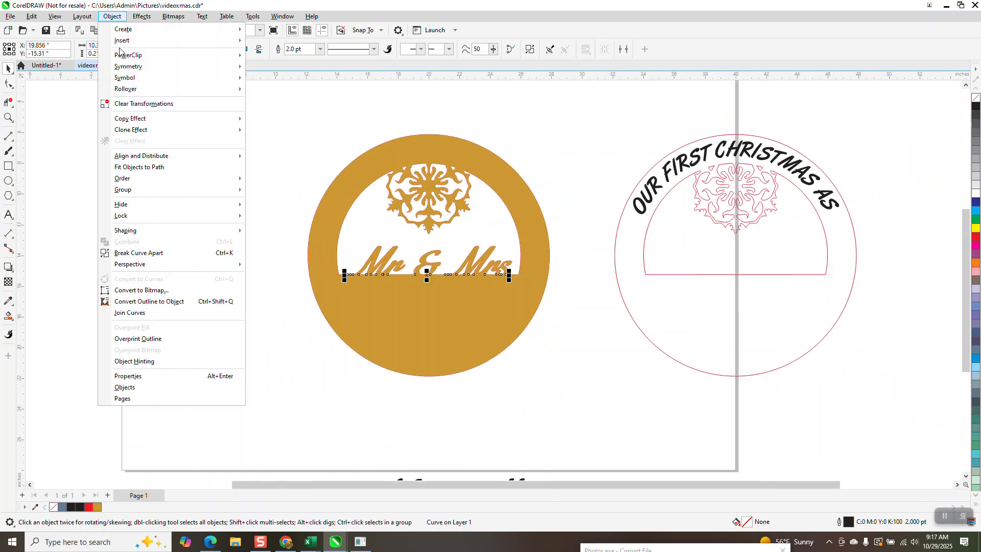
pyautogui.moveTo(232, 178)
pyautogui.click(291, 191)
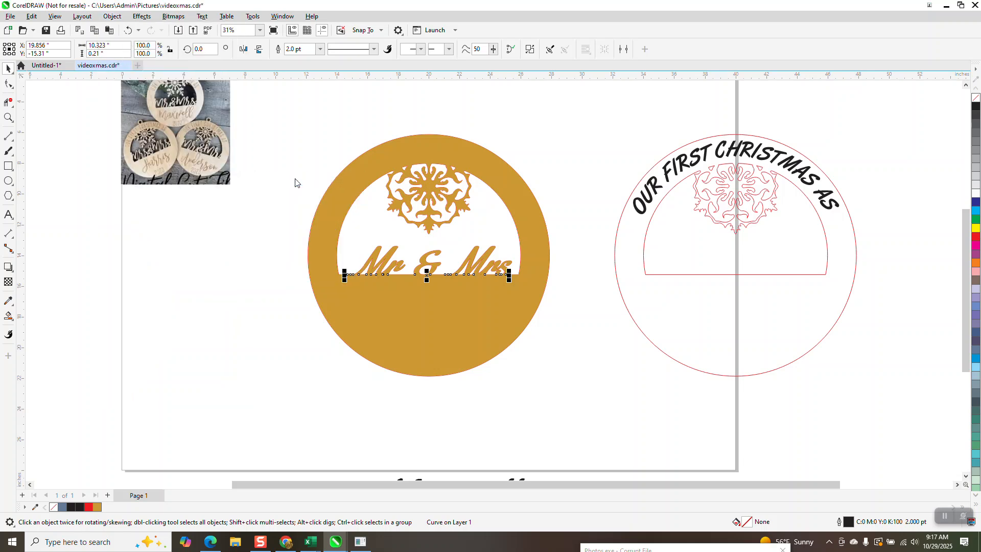
# Move the surname text up, closer beneath the filled ornament.
pyautogui.click(8, 117)
pyautogui.moveTo(337, 236); pyautogui.dragTo(534, 309)
pyautogui.scroll(-1, 530, 237)
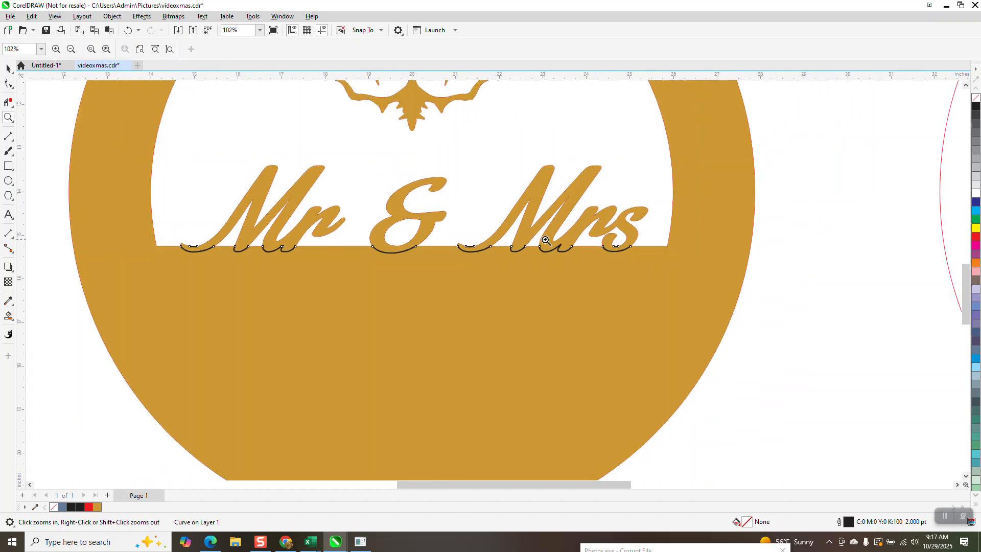
pyautogui.scroll(-5, 543, 241)
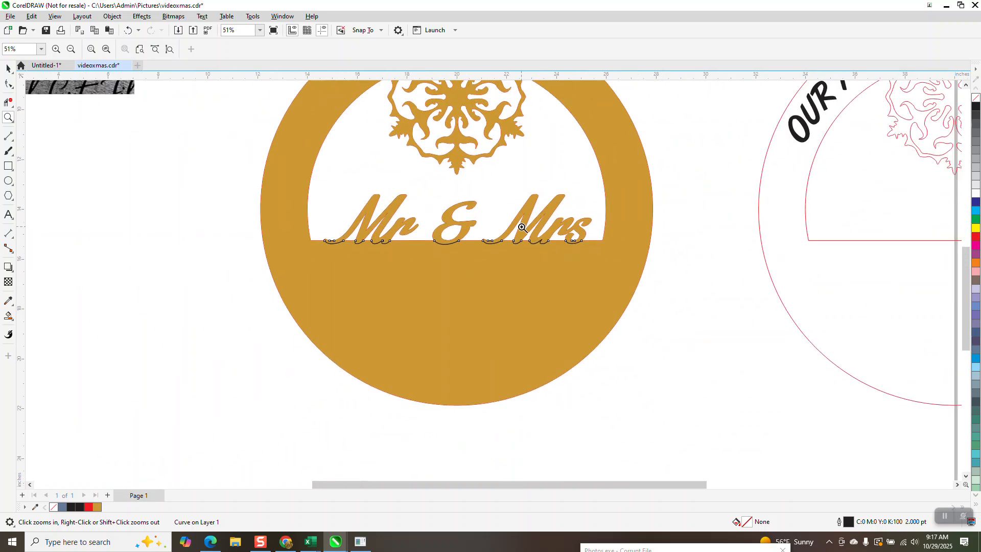
pyautogui.click(8, 69)
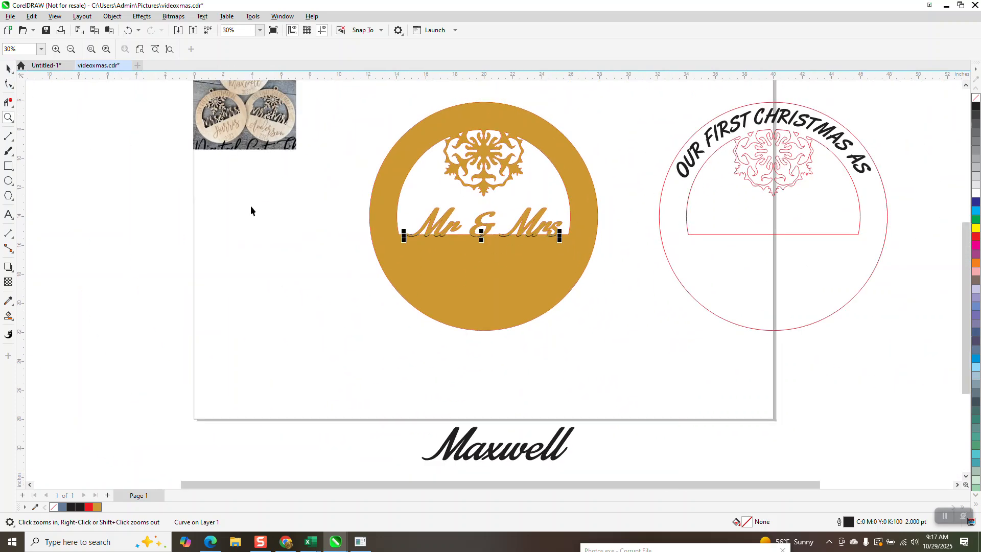
pyautogui.press('space')
pyautogui.moveTo(499, 425); pyautogui.dragTo(481, 390)
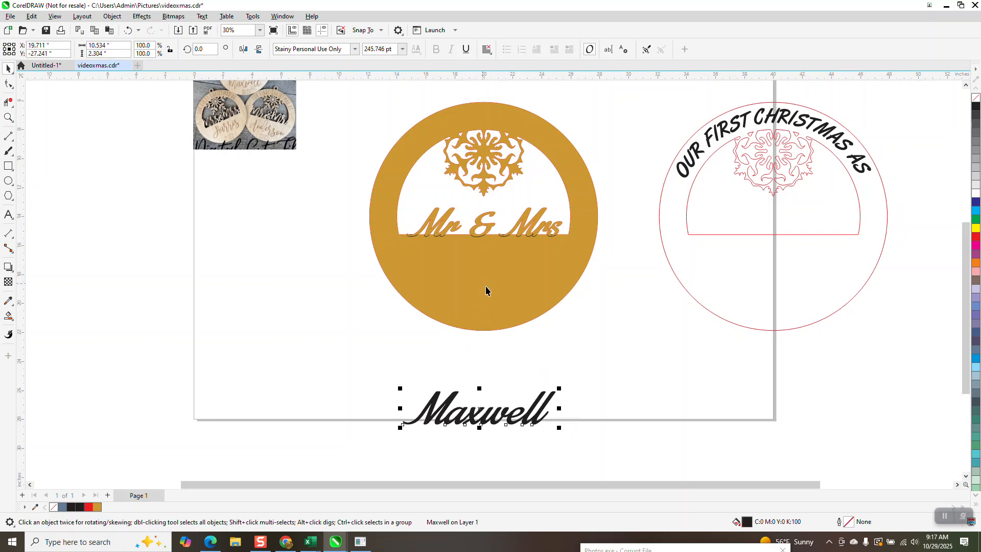
# Move the arched OUR FIRST CHRISTMAS AS text 20 inches left onto the filled ornament and bring it to the front of the page.
pyautogui.click(699, 156)
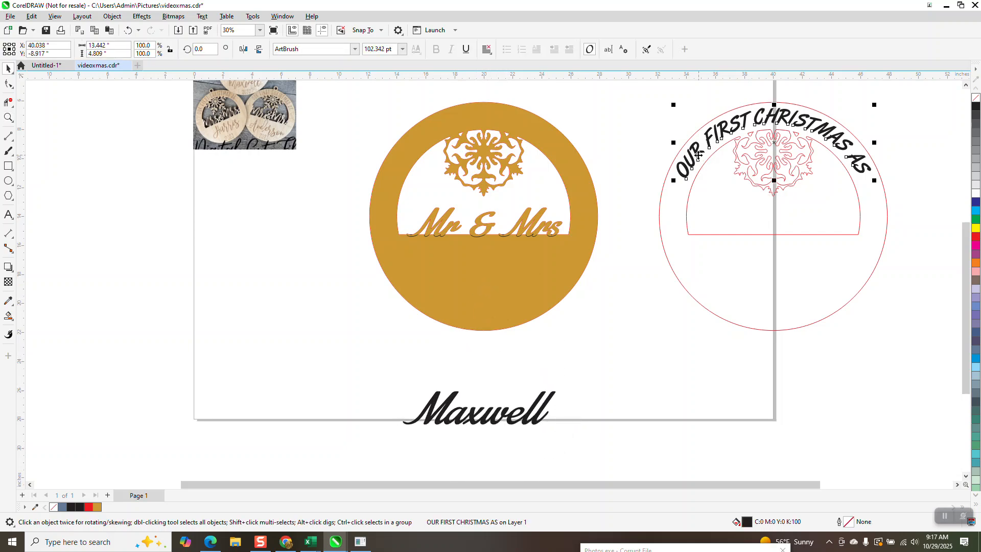
pyautogui.press('Left')
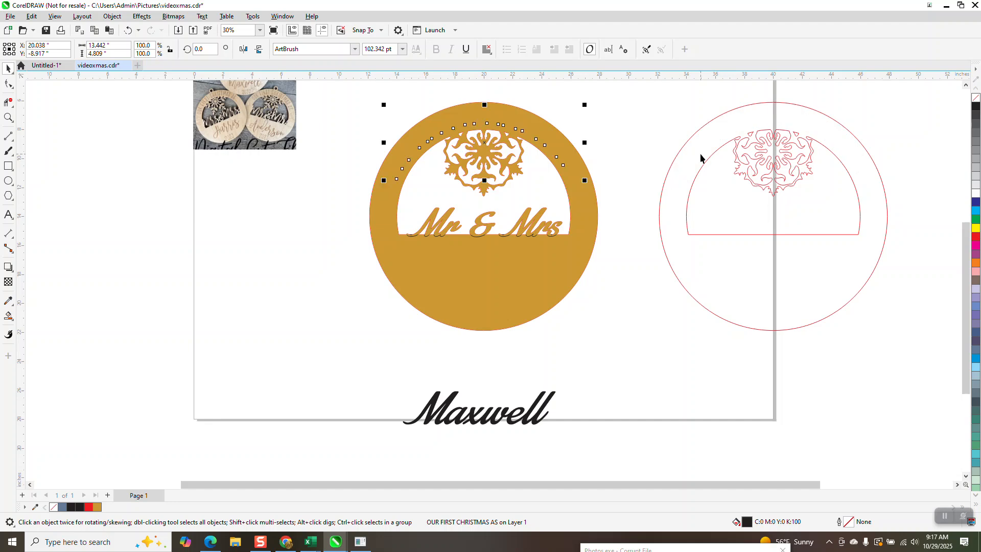
pyautogui.click(113, 16)
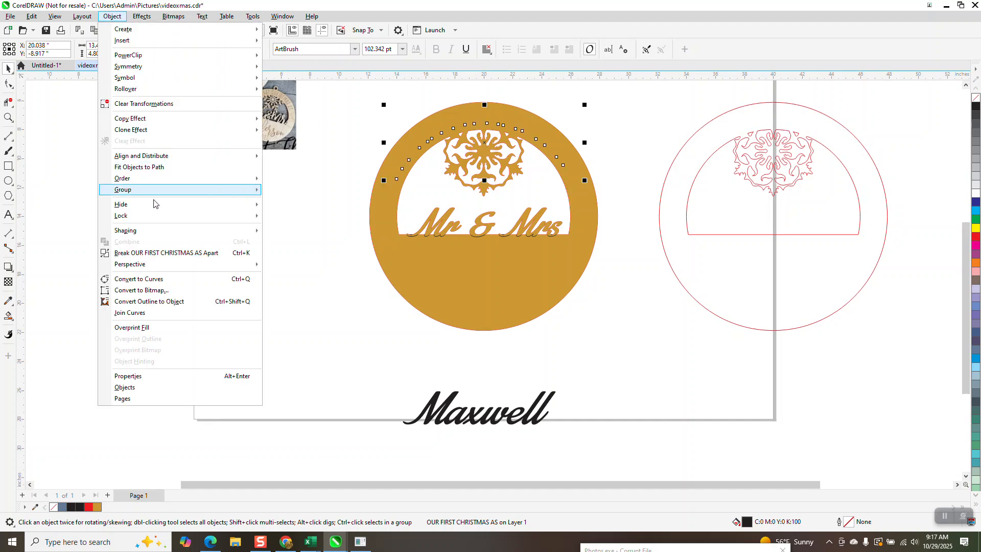
pyautogui.moveTo(221, 180)
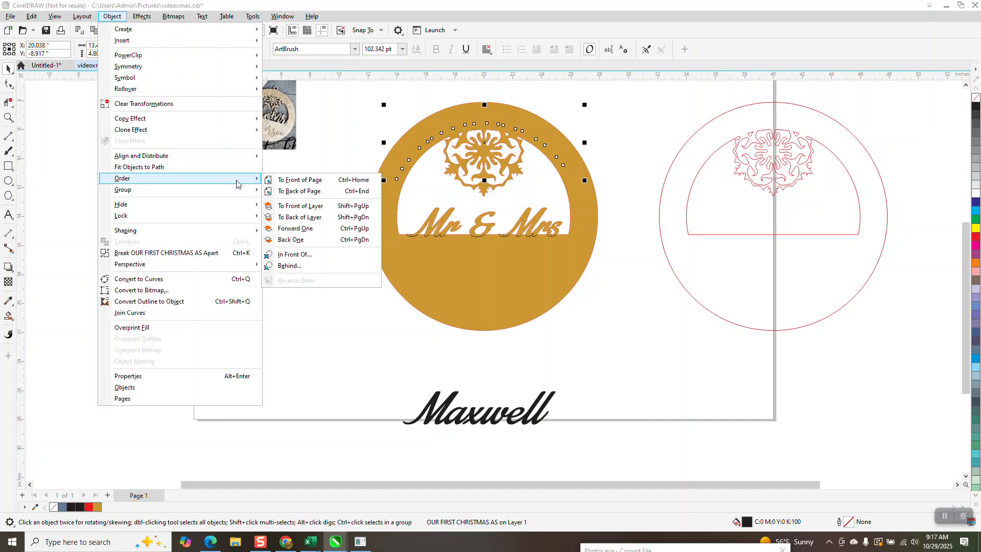
pyautogui.click(300, 179)
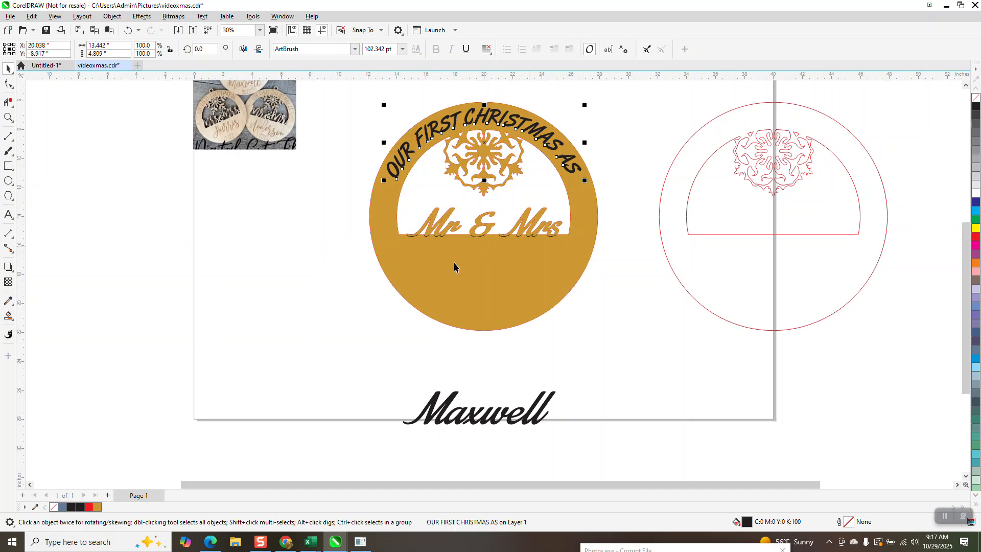
# Move the surname text up into the filled ornament's lower section, below Mr & Mrs, and bring it to the front of the page.
pyautogui.moveTo(543, 398); pyautogui.dragTo(547, 262)
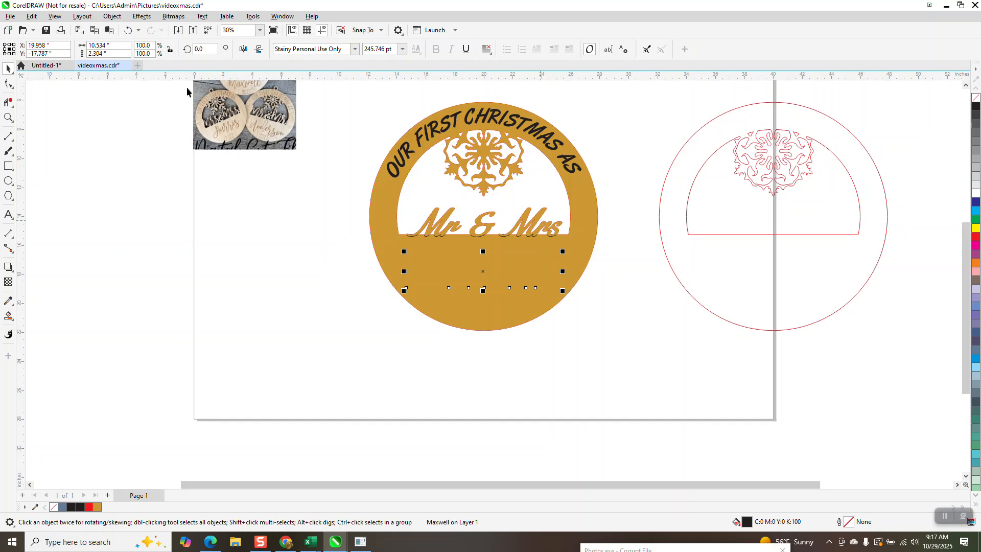
pyautogui.click(112, 15)
pyautogui.moveTo(135, 180)
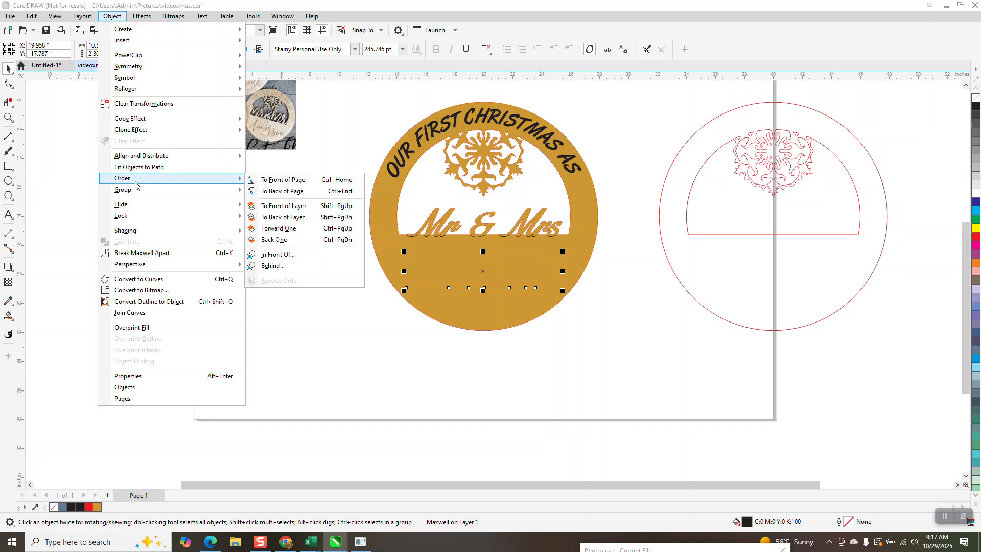
pyautogui.click(299, 180)
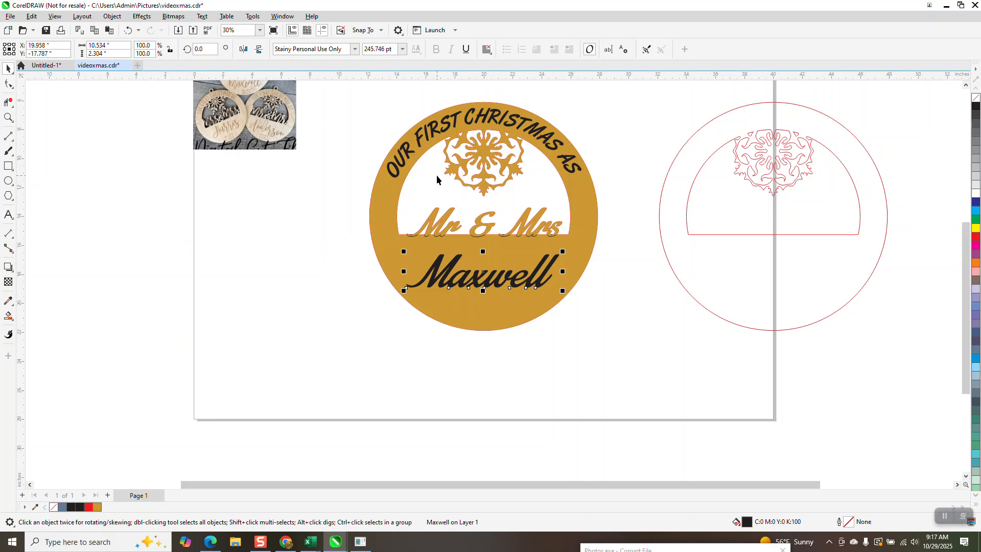
# Move the reference photo off the page to its left side and delete the ornament's golden brown filled shape.
pyautogui.scroll(-2, 585, 205)
pyautogui.moveTo(358, 151); pyautogui.dragTo(183, 286)
pyautogui.scroll(-1, 446, 288)
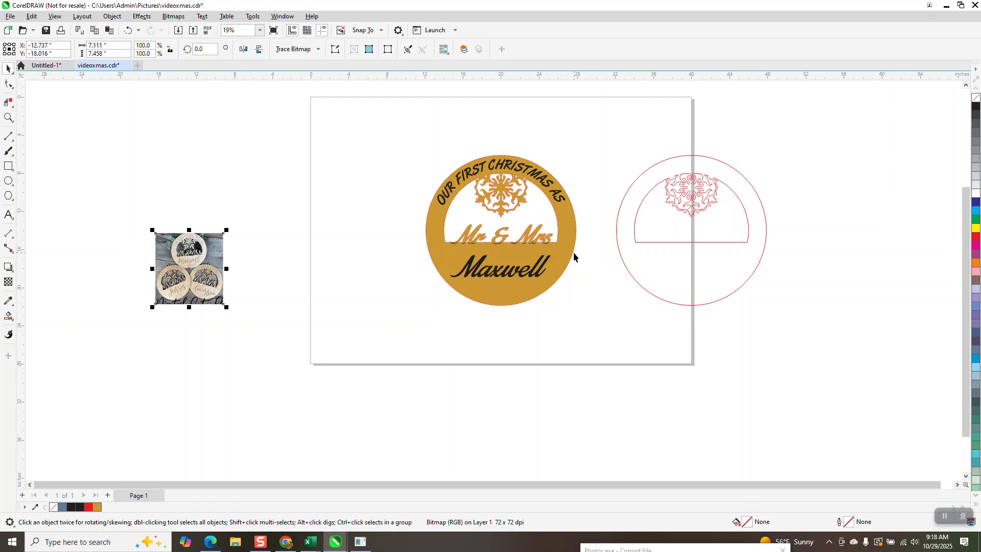
pyautogui.click(575, 223)
pyautogui.press('Delete')
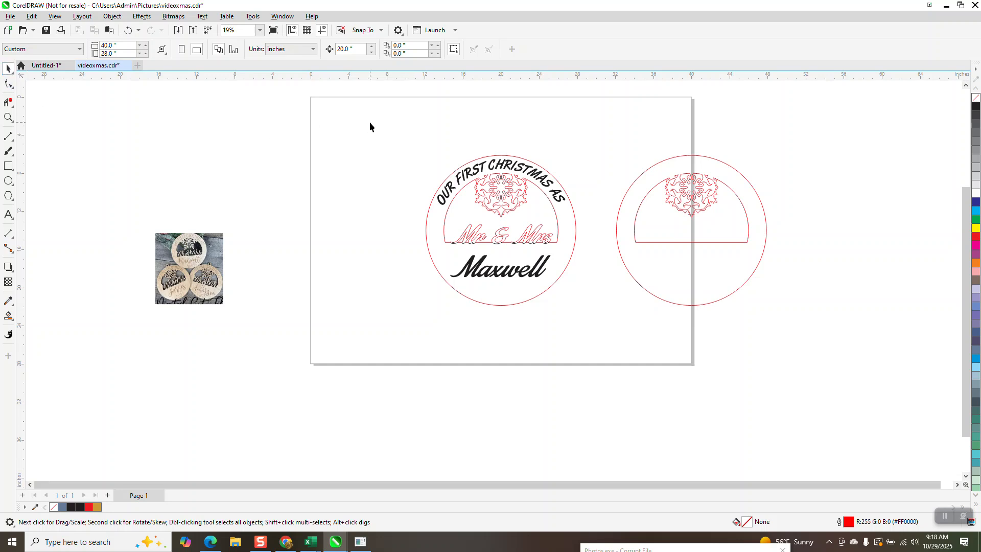
# Scale the complete lettered ornament down to about 7.5 inches and place it in the page's upper-left corner.
pyautogui.moveTo(586, 314); pyautogui.dragTo(587, 315)
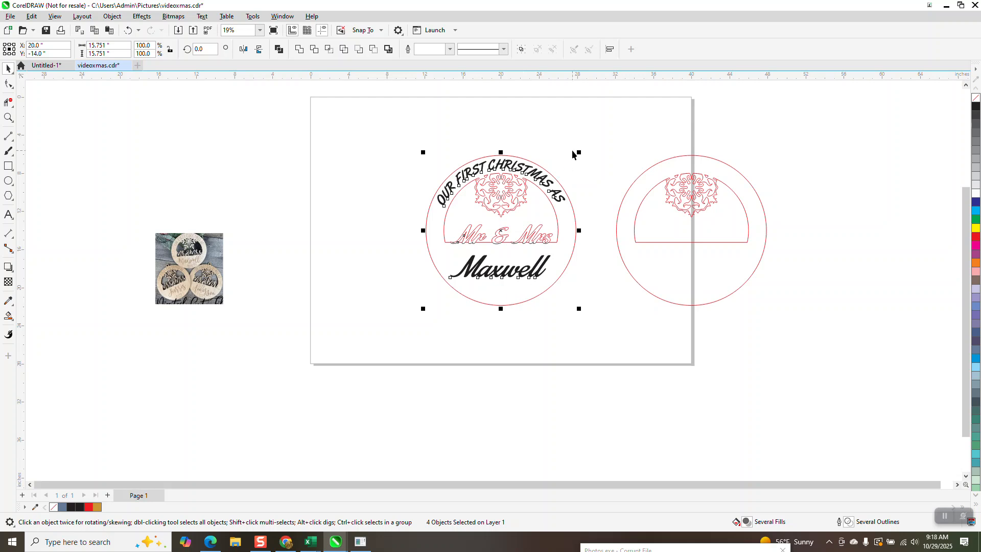
pyautogui.moveTo(581, 152); pyautogui.dragTo(500, 227)
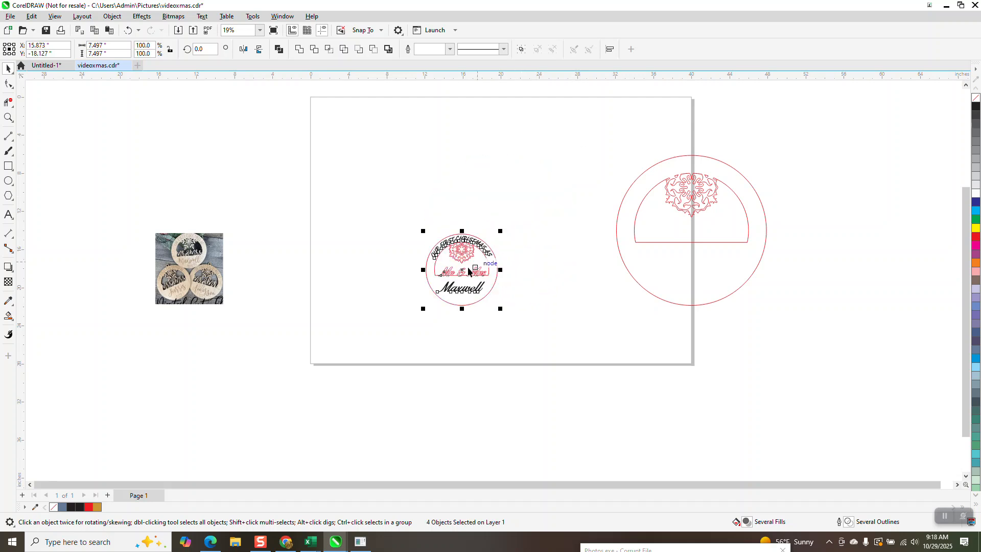
pyautogui.moveTo(441, 258); pyautogui.dragTo(328, 124)
pyautogui.click(260, 136)
pyautogui.click(4, 118)
pyautogui.moveTo(305, 88); pyautogui.dragTo(419, 200)
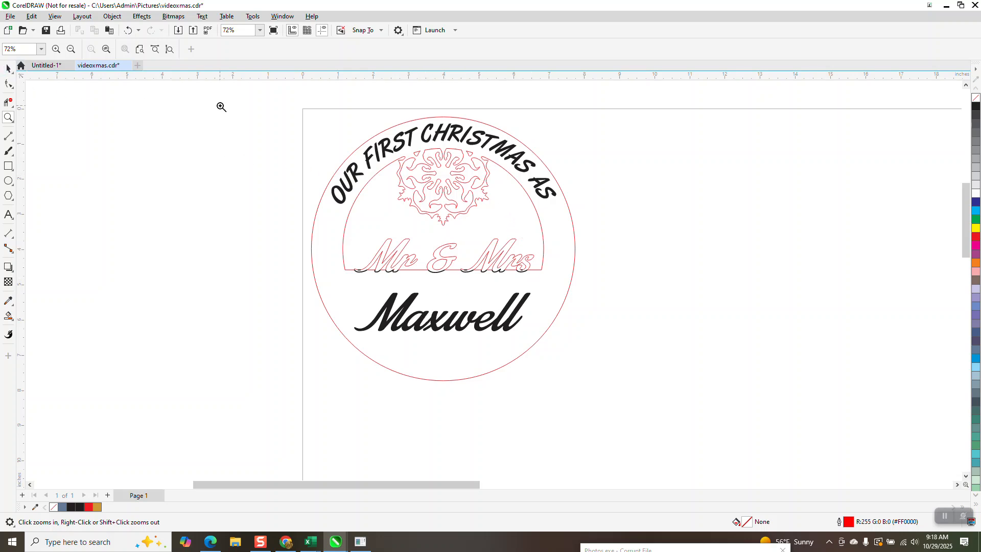
pyautogui.moveTo(282, 104); pyautogui.dragTo(703, 465)
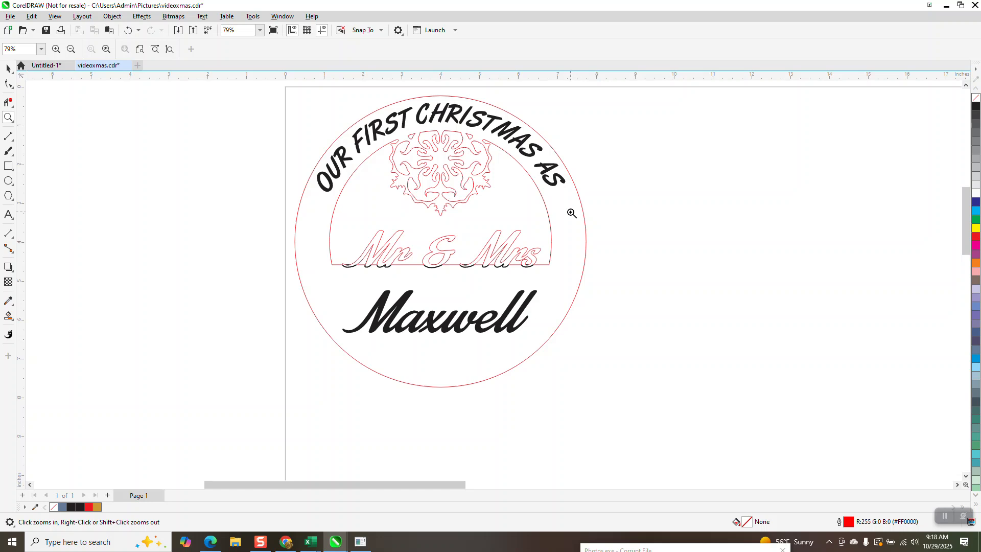
# Set the nudge distance to 8 inches, duplicate the small ornament with its lettering, and move the copy 8 inches right.
pyautogui.click(9, 68)
pyautogui.scroll(-2, 288, 195)
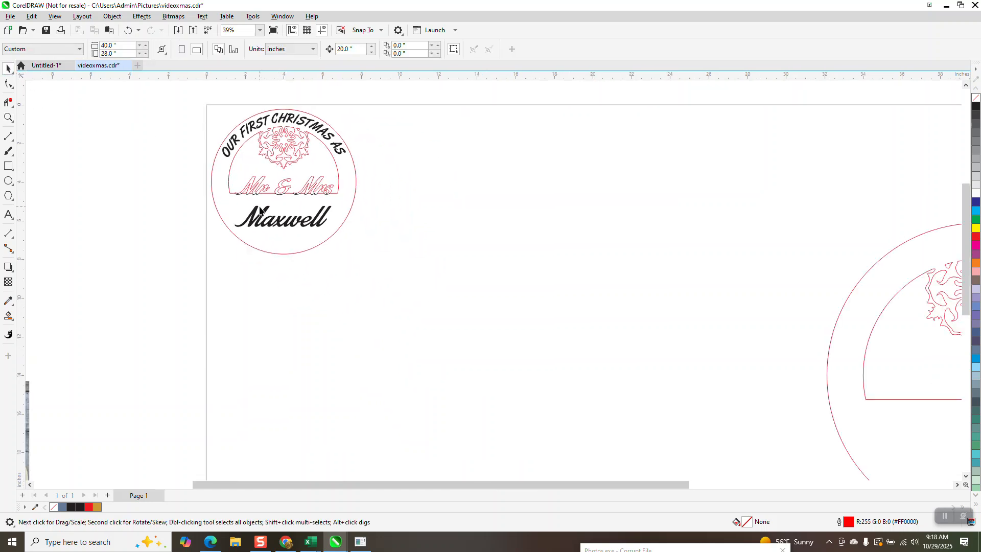
pyautogui.moveTo(193, 101); pyautogui.dragTo(404, 265)
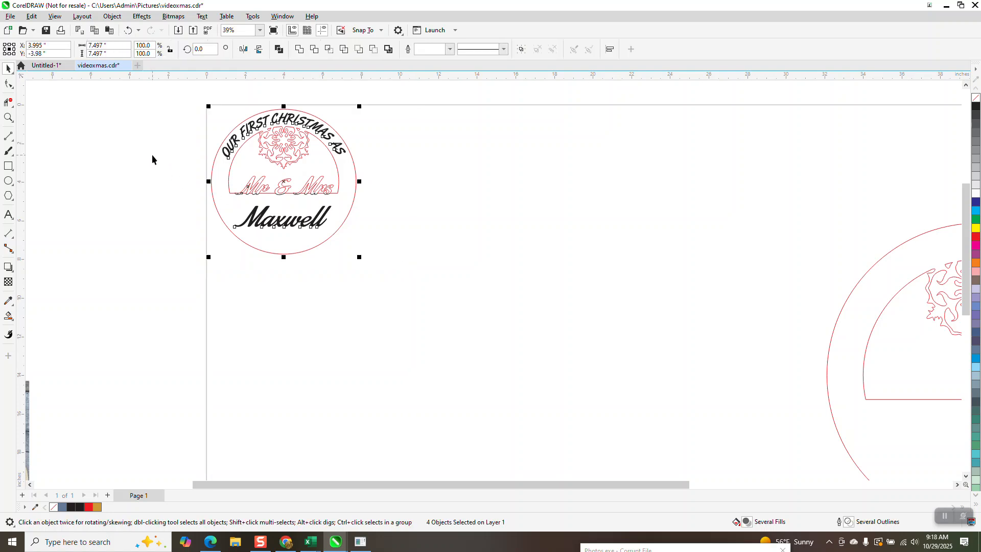
pyautogui.click(152, 154)
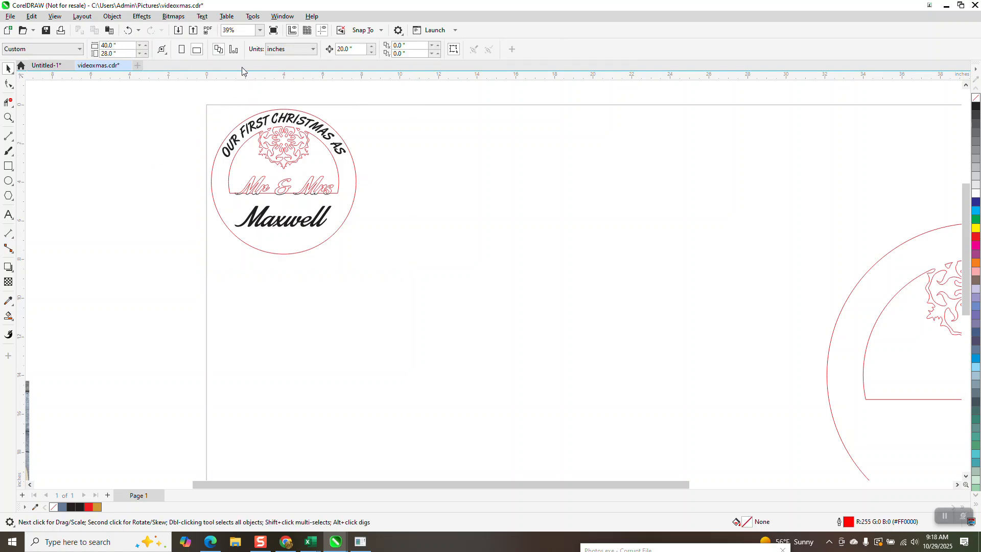
pyautogui.doubleClick(353, 49)
pyautogui.write('8')
pyautogui.moveTo(254, 197); pyautogui.dragTo(433, 315)
pyautogui.hotkey('ctrl', 'd')
pyautogui.press('Right')
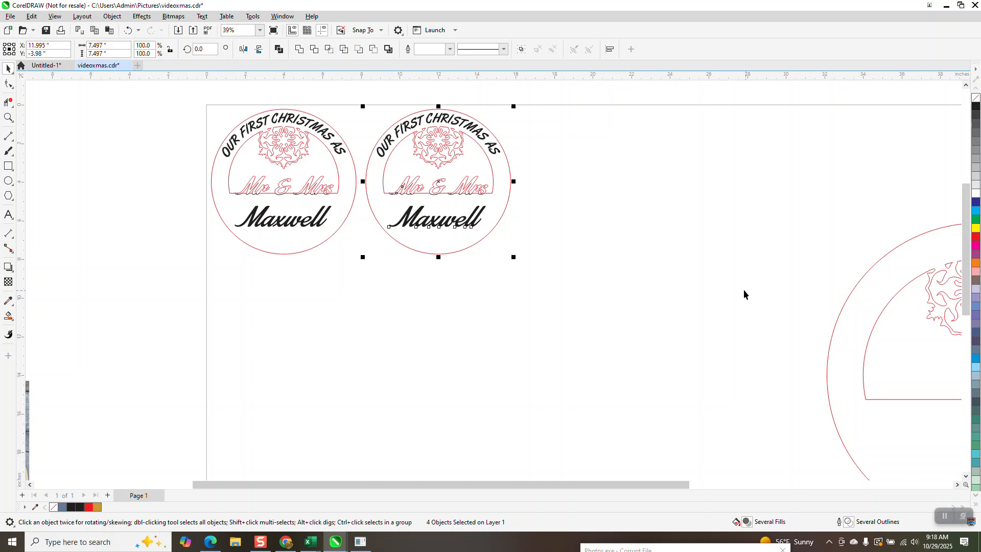
# Replace the surname on the duplicate ornament with a different one, enlarge it to about 4.3 inches wide and centre it.
pyautogui.click(504, 260)
pyautogui.click(474, 227)
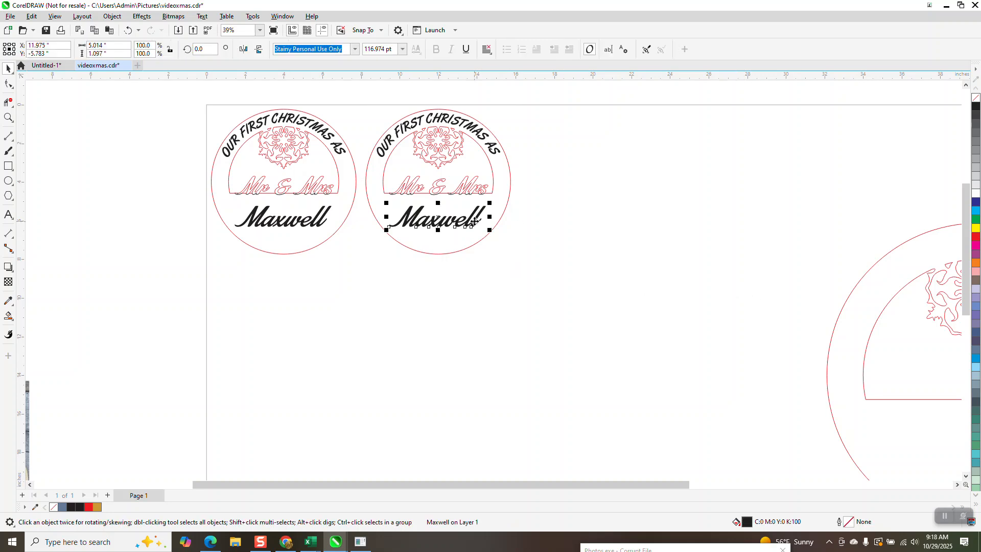
pyautogui.click(607, 50)
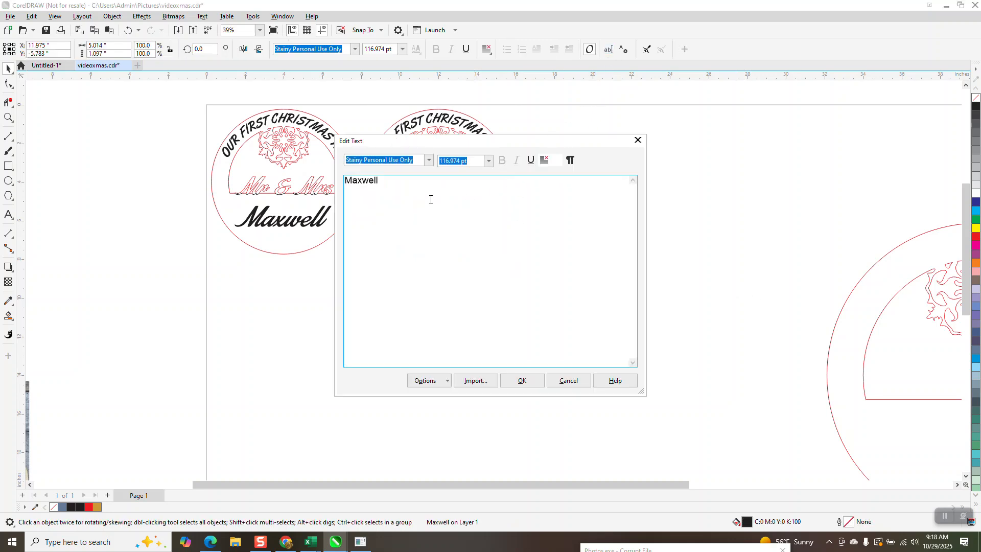
pyautogui.hotkey('ctrl', 'a')
pyautogui.write('G')
pyautogui.click(535, 381)
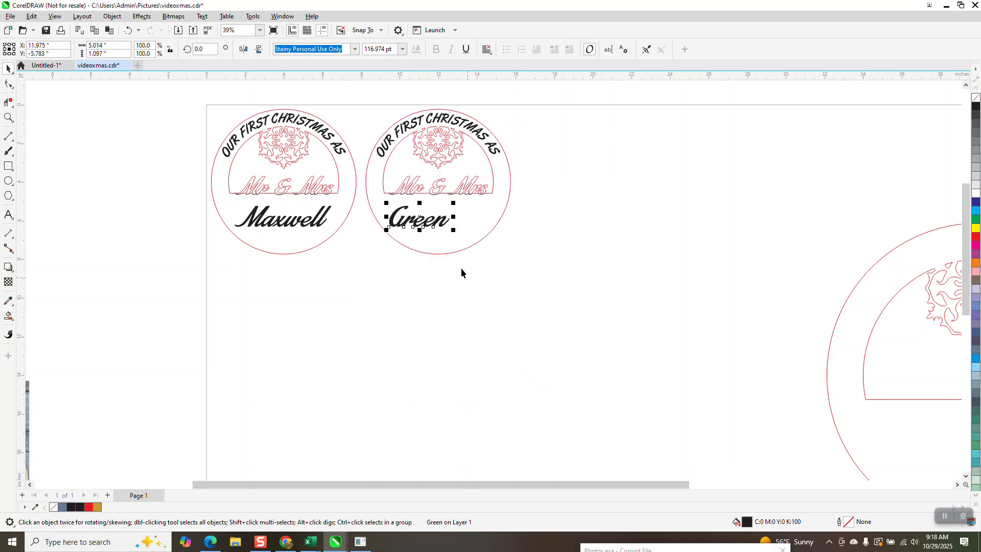
pyautogui.moveTo(422, 219); pyautogui.dragTo(458, 225)
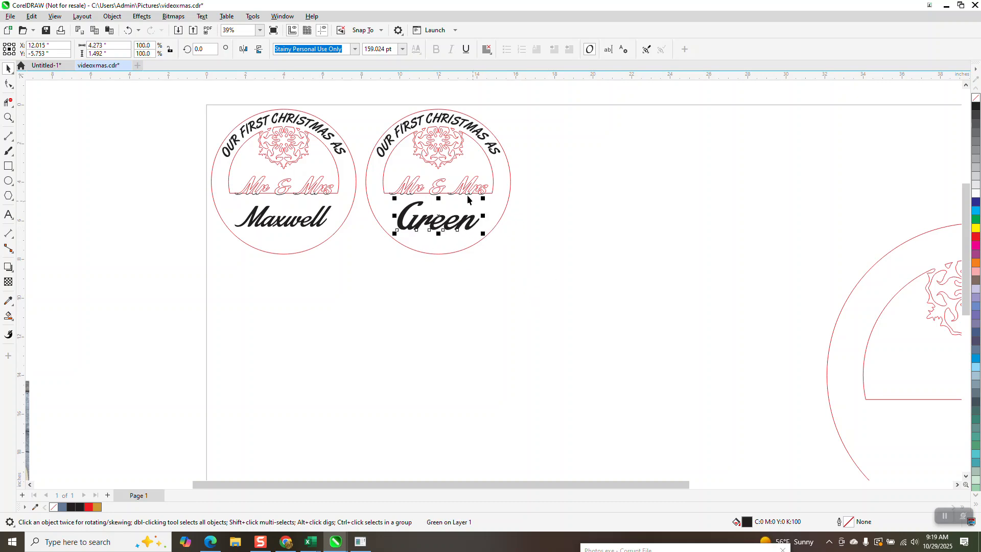
# Examine both ornaments and the black letter bottoms where the Mr & Mrs lettering meets the straight cut line.
pyautogui.click(8, 117)
pyautogui.moveTo(168, 88); pyautogui.dragTo(627, 319)
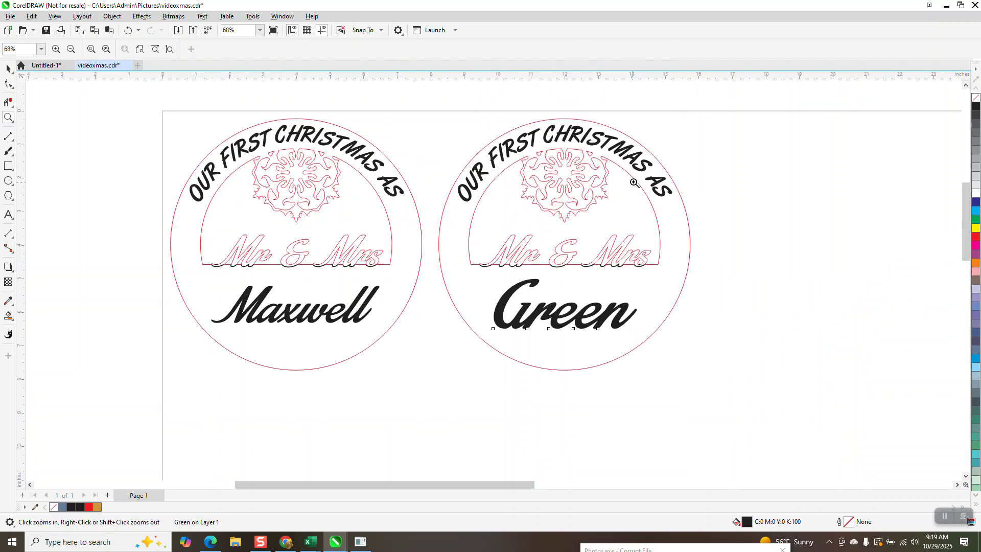
pyautogui.scroll(-1, 593, 162)
pyautogui.scroll(-1, 589, 157)
pyautogui.moveTo(283, 220); pyautogui.dragTo(465, 268)
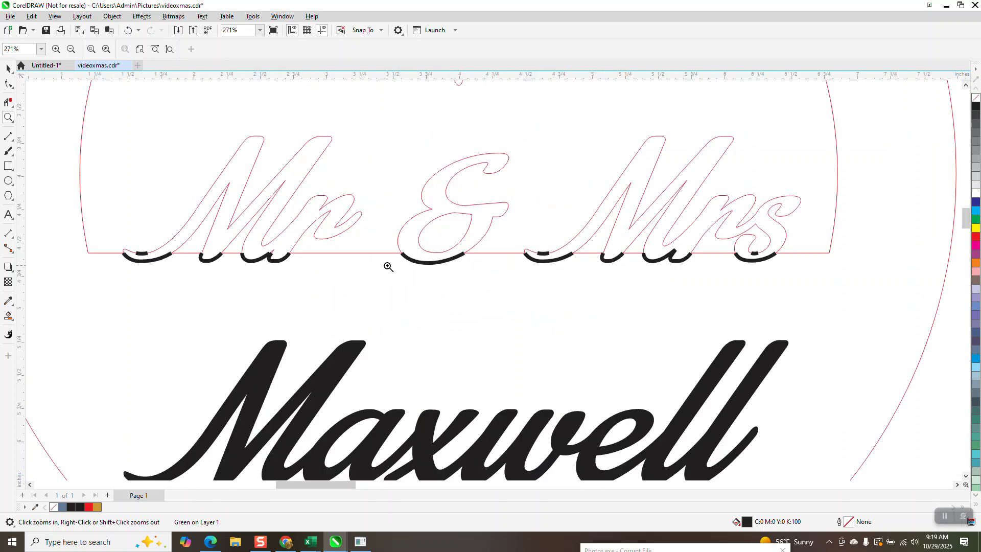
pyautogui.scroll(-3, 381, 260)
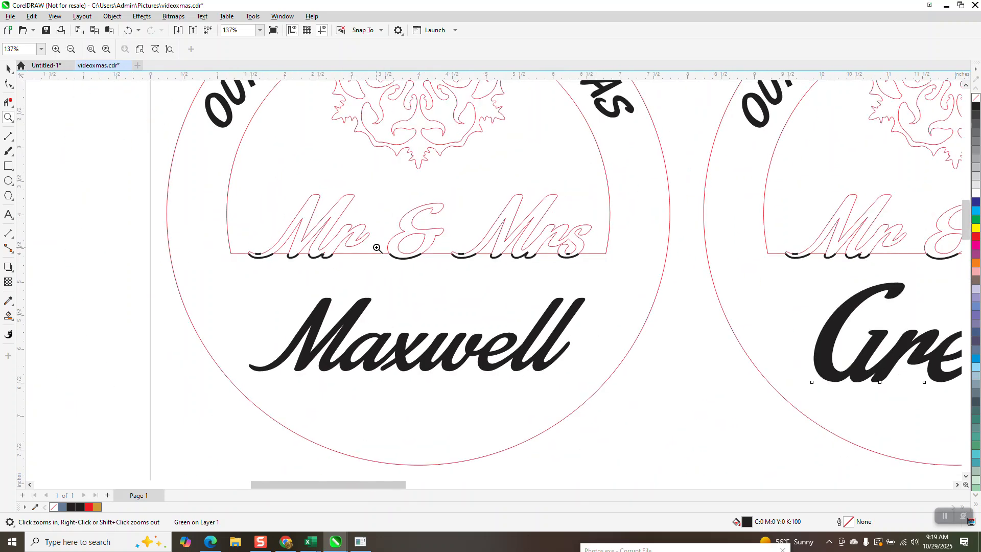
pyautogui.scroll(-1, 378, 248)
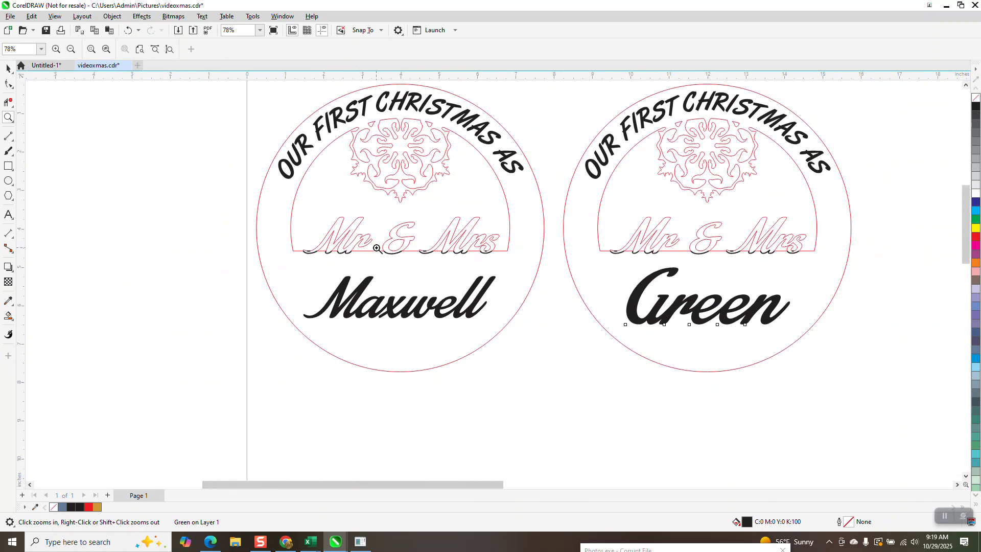
pyautogui.scroll(-1, 377, 249)
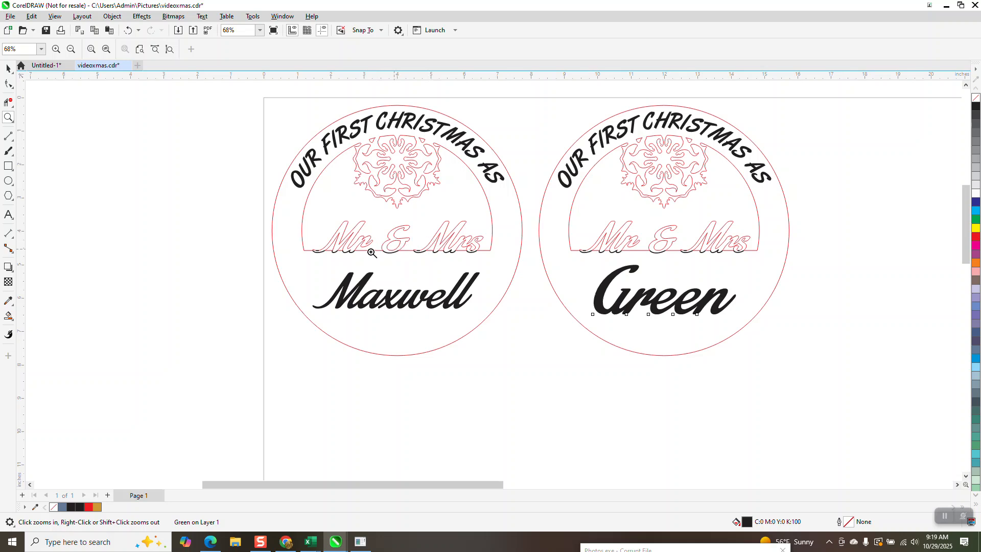
pyautogui.moveTo(304, 207); pyautogui.dragTo(507, 284)
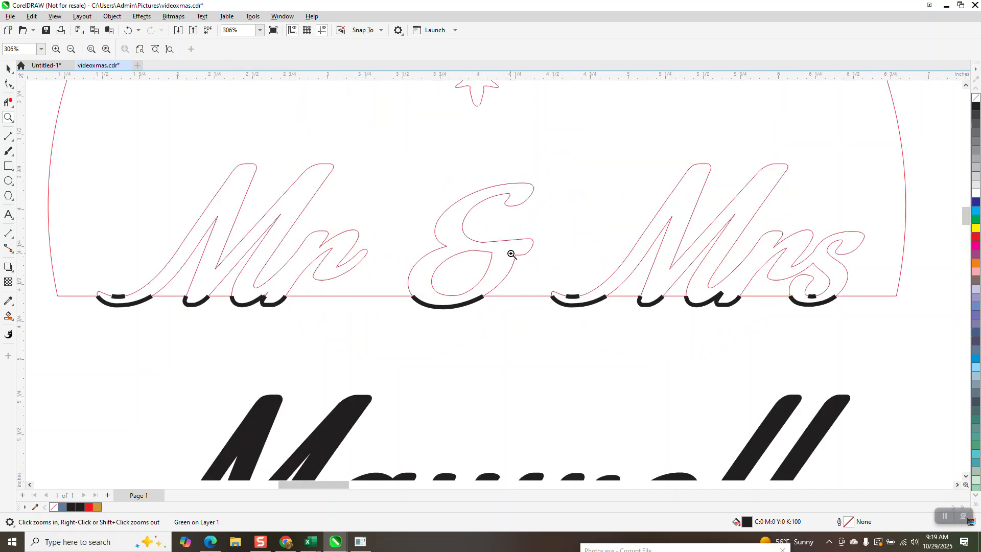
pyautogui.scroll(-3, 373, 258)
pyautogui.scroll(-1, 335, 218)
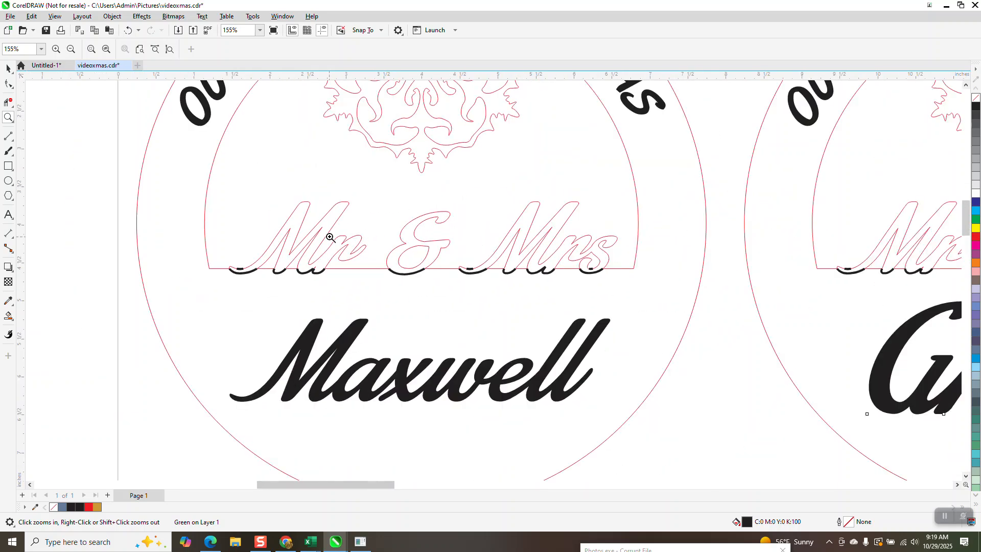
pyautogui.scroll(-1, 429, 212)
pyautogui.scroll(-1, 428, 214)
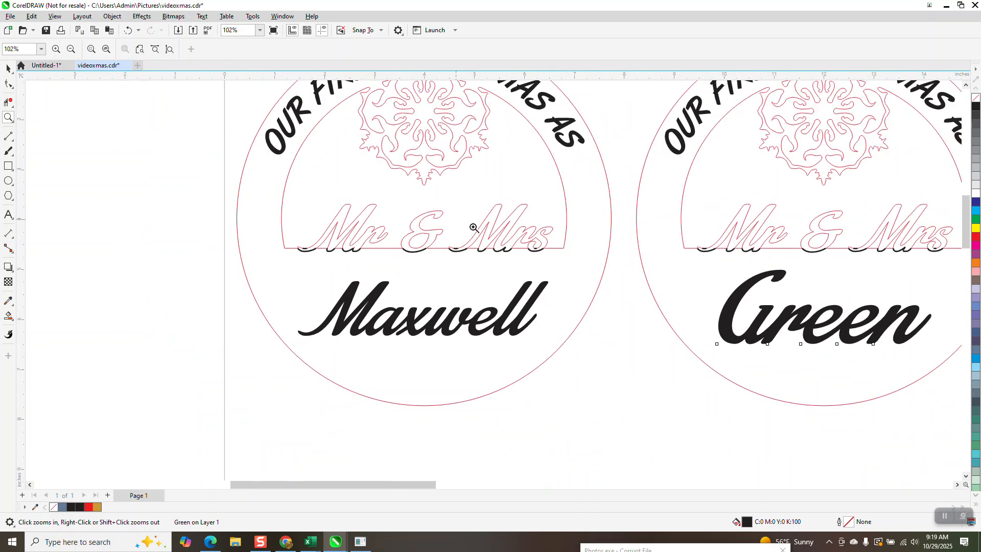
pyautogui.scroll(-2, 458, 213)
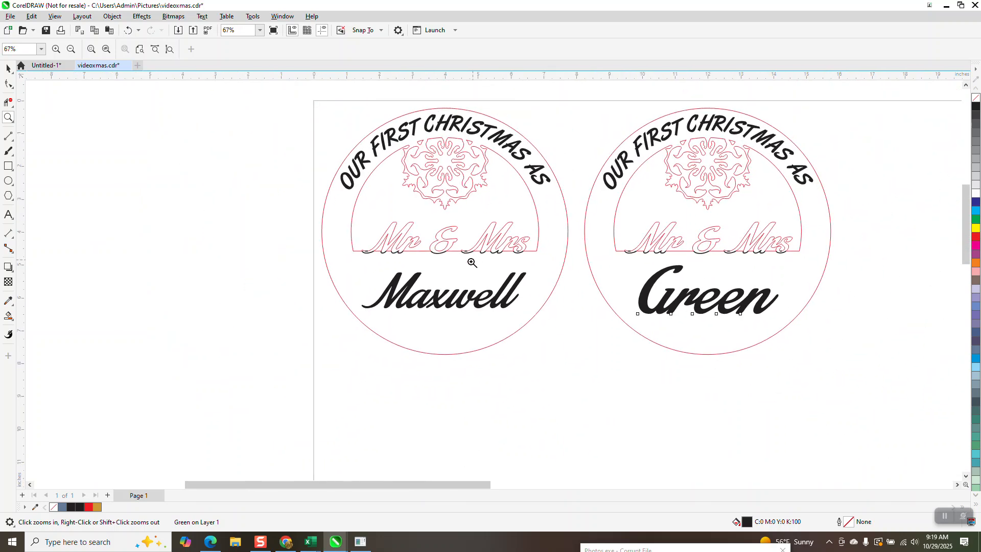
pyautogui.scroll(-1, 471, 262)
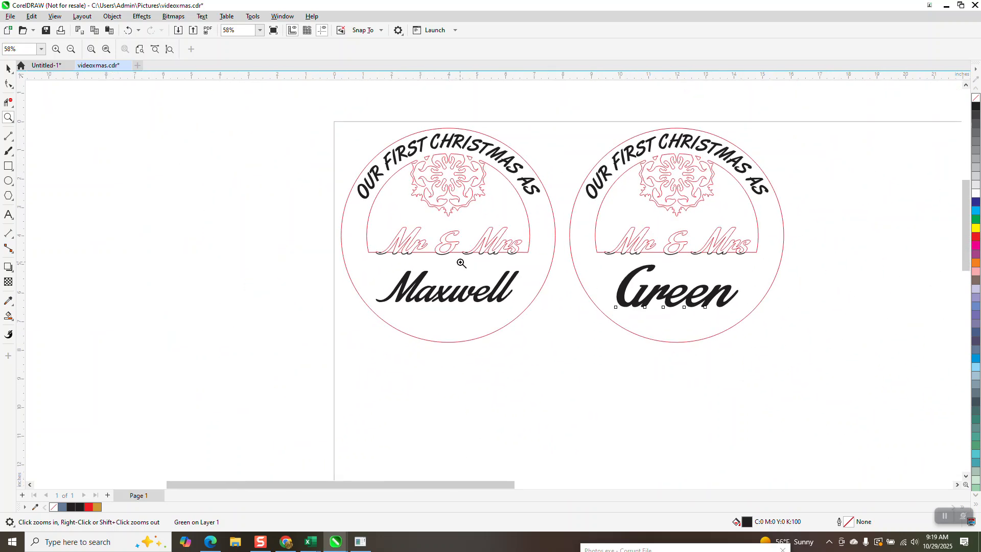